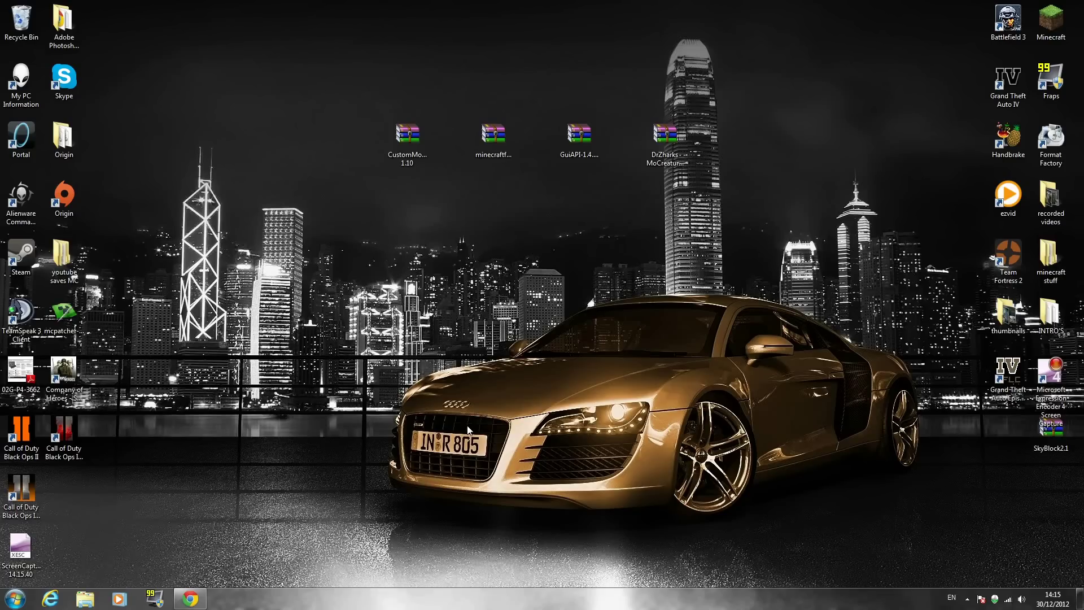
# Point out the MoCreatures, GuiAPI and Minecraft Forge mod archives on the desktop
pyautogui.click(661, 139)
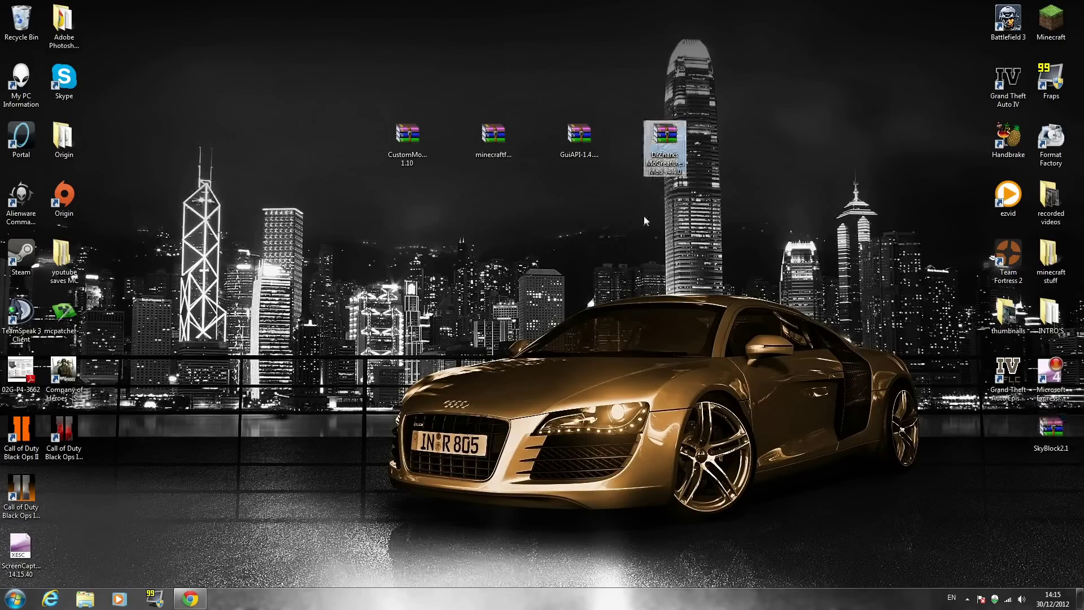
pyautogui.click(579, 139)
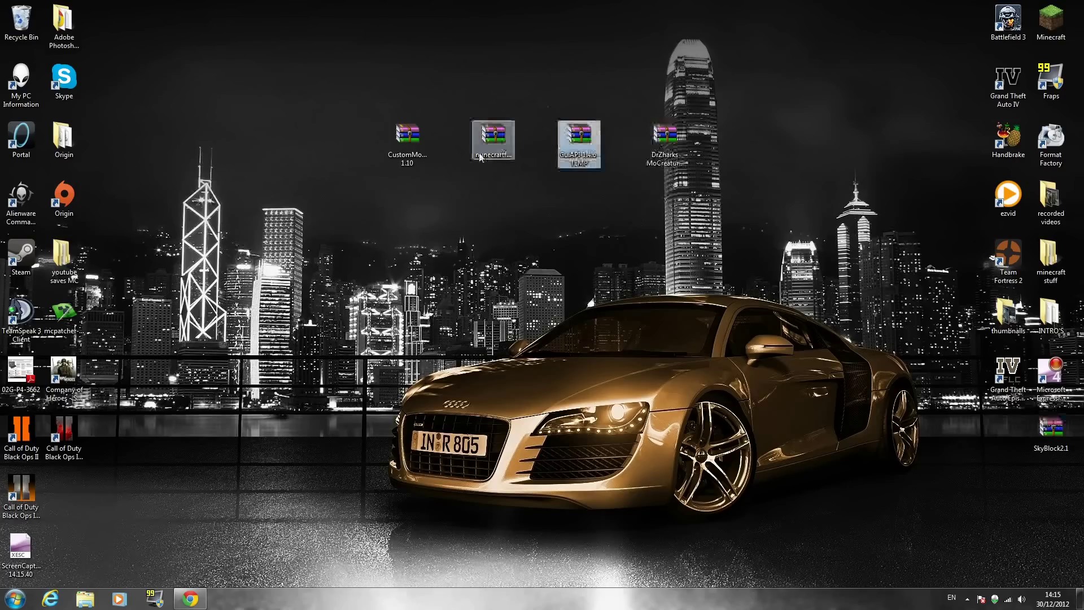
pyautogui.click(479, 157)
pyautogui.click(407, 138)
pyautogui.click(582, 141)
pyautogui.click(488, 141)
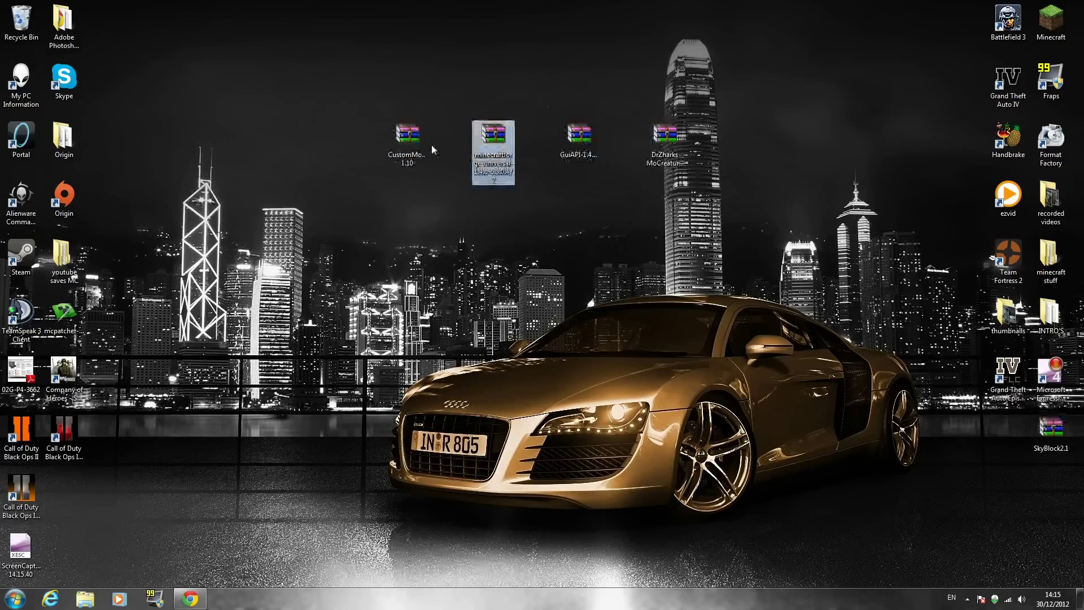
pyautogui.click(408, 142)
pyautogui.click(492, 141)
pyautogui.click(579, 141)
pyautogui.click(609, 149)
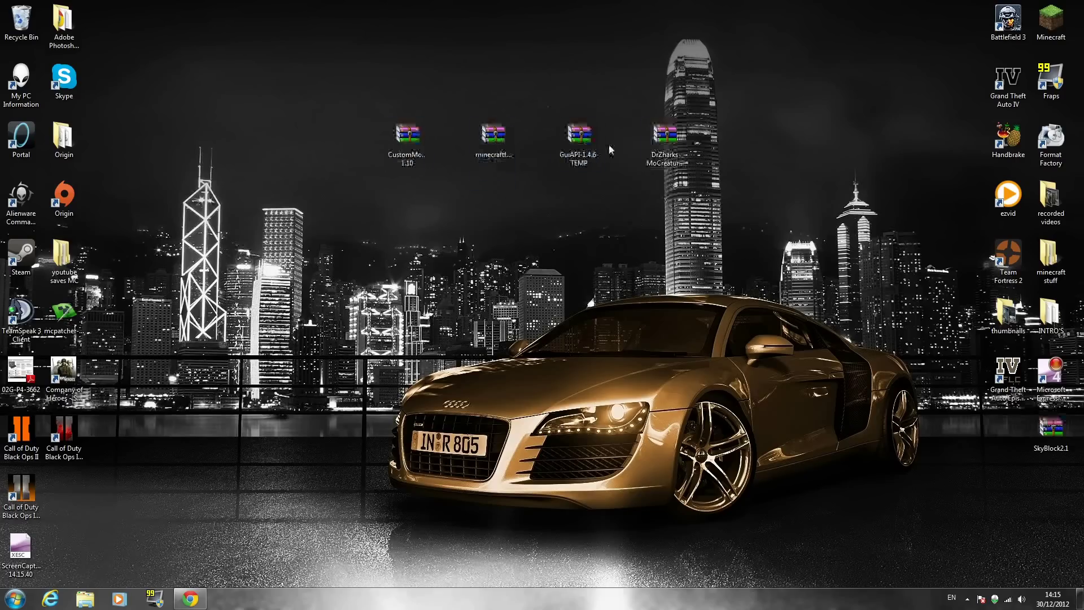
pyautogui.click(600, 157)
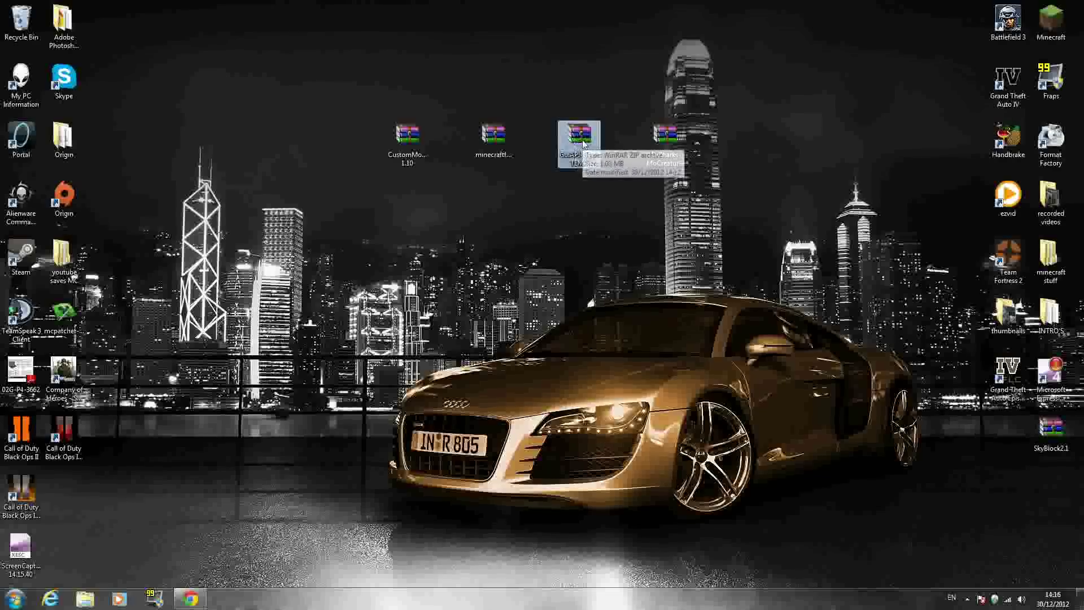
pyautogui.click(674, 137)
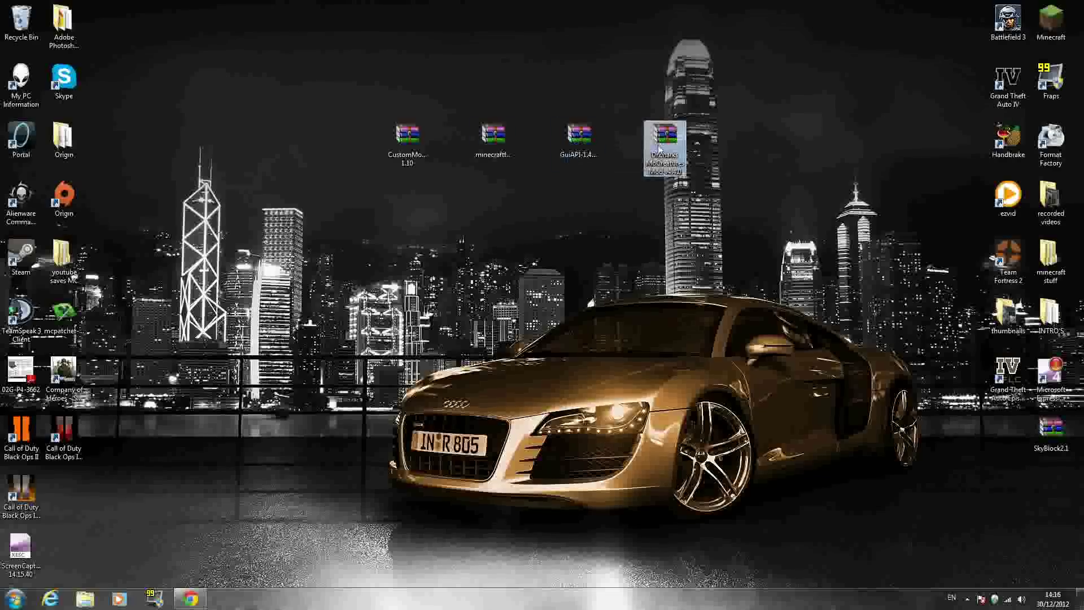
pyautogui.click(579, 227)
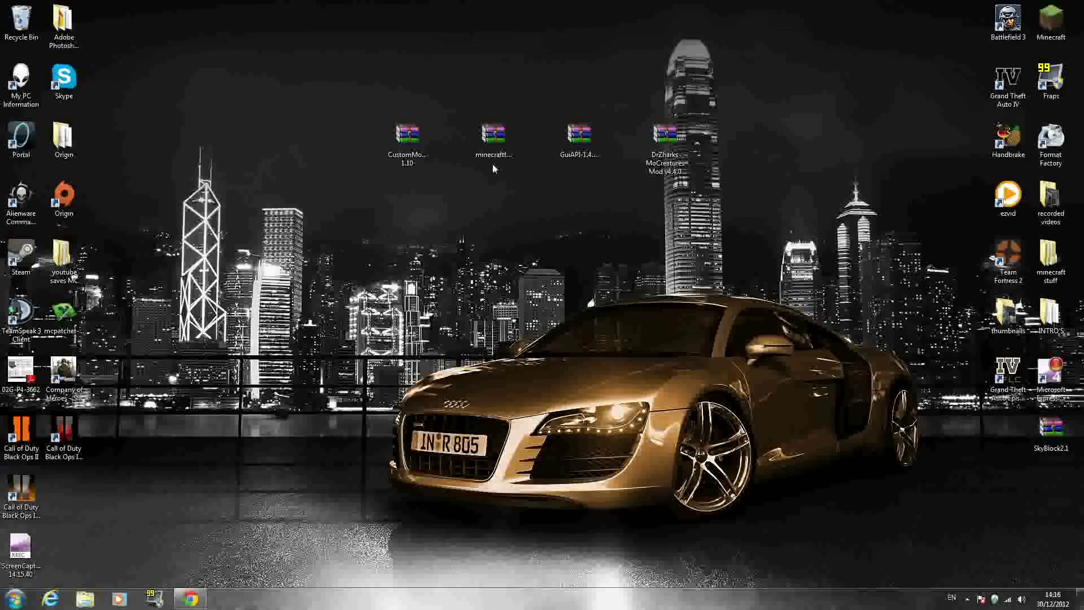
# Step through the desktop archives again, showing GuiAPI, Forge, CustomMob Spawner and MoCreatures names and details
pyautogui.click(588, 143)
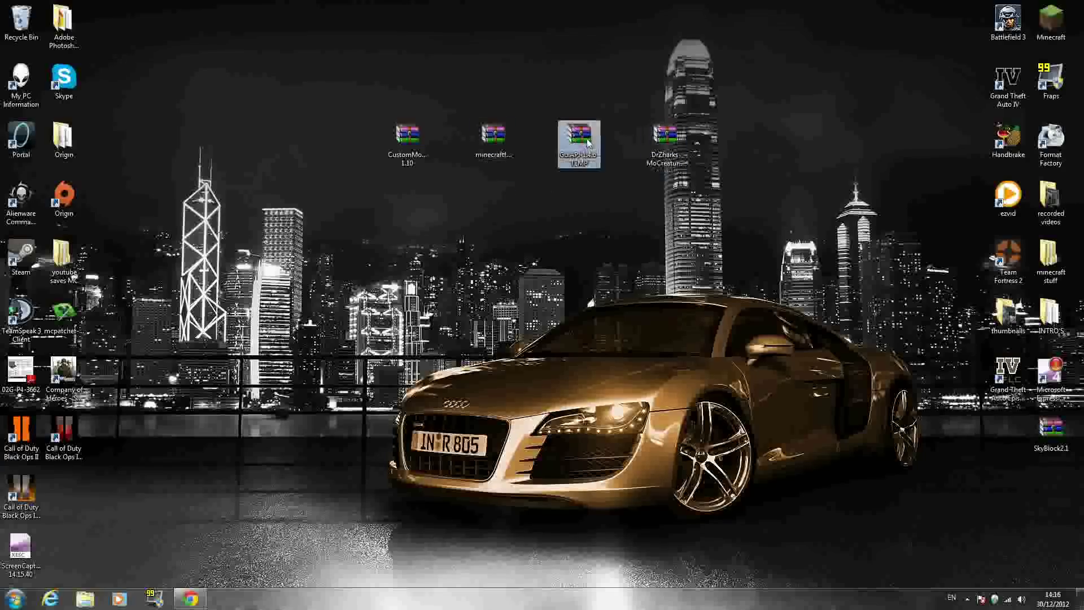
pyautogui.press('Left')
pyautogui.press('Left')
pyautogui.press('Right')
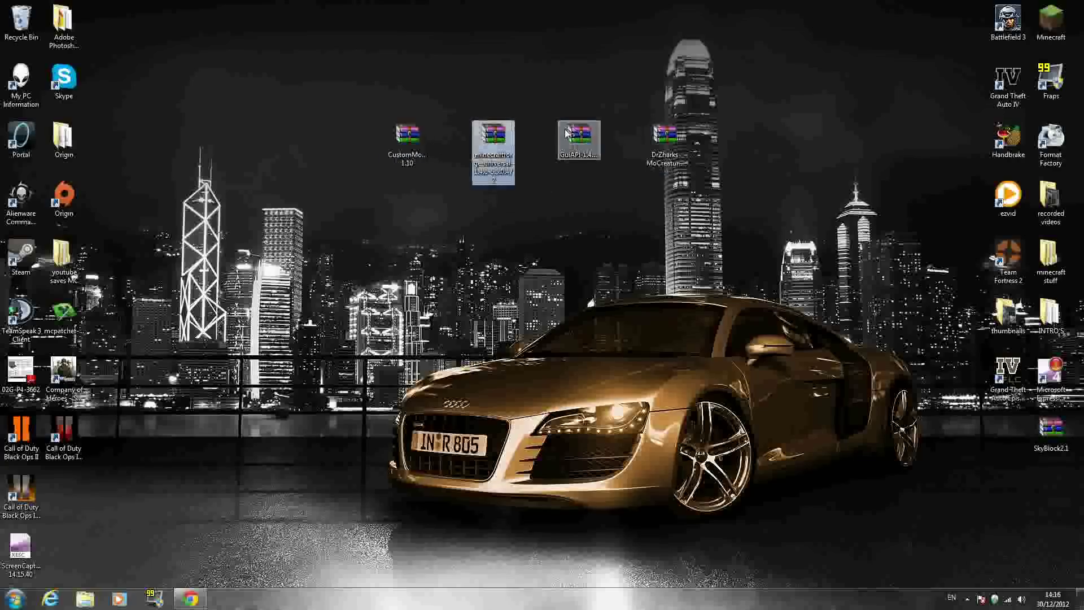
pyautogui.click(567, 133)
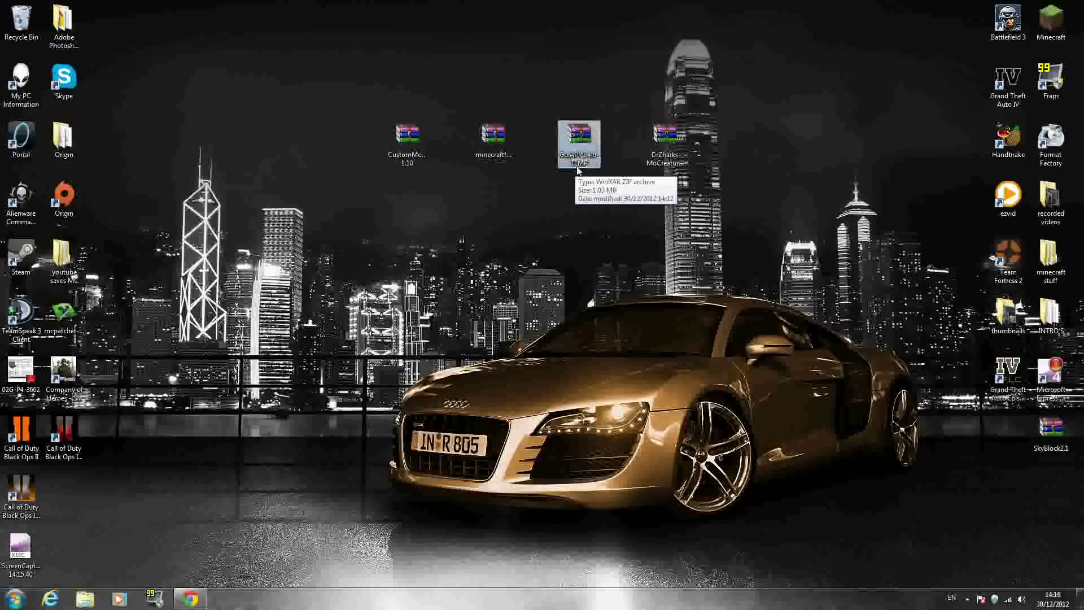
pyautogui.press('Left')
pyautogui.press('Left')
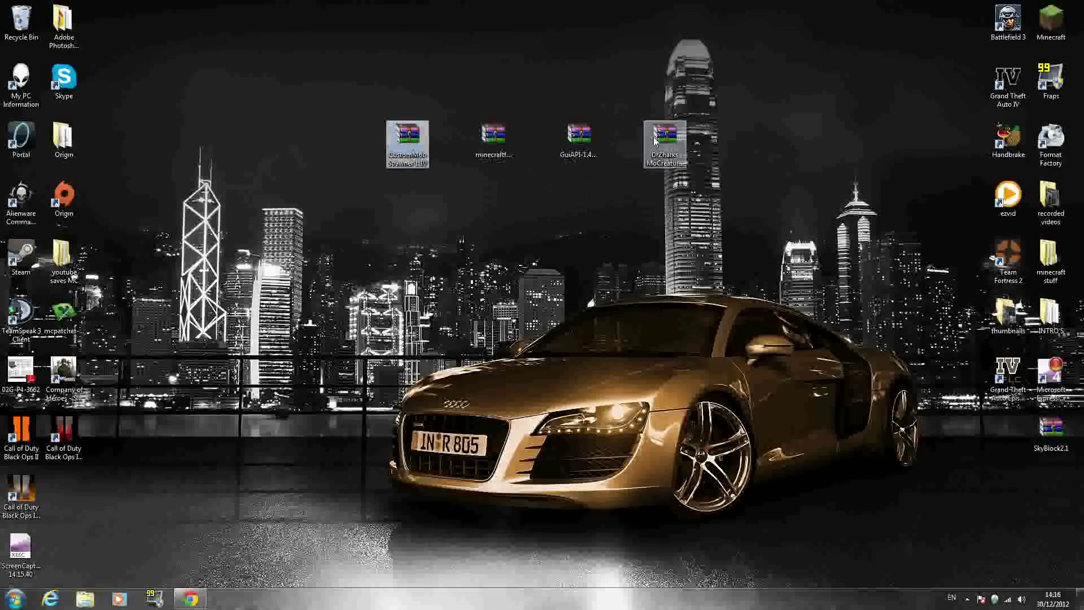
pyautogui.click(652, 137)
pyautogui.click(579, 139)
pyautogui.click(493, 139)
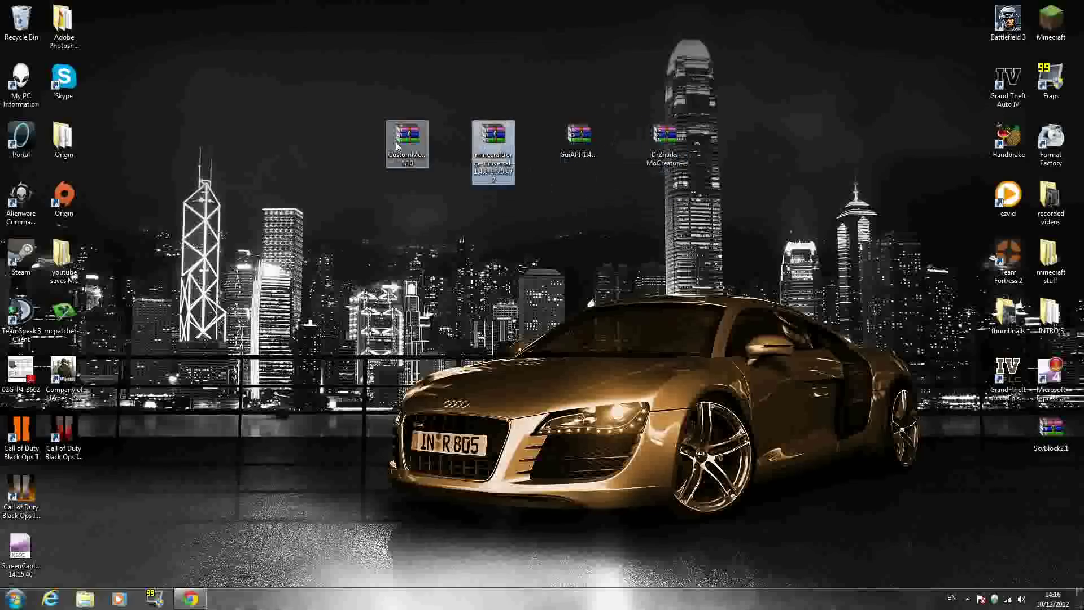
pyautogui.click(562, 141)
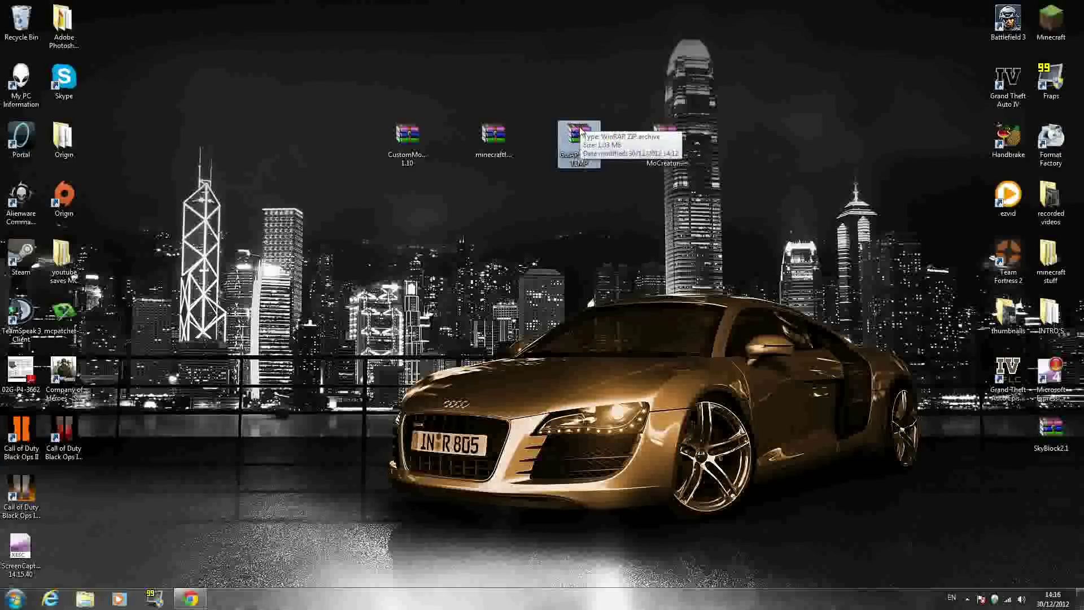
pyautogui.press('Left')
pyautogui.click(686, 144)
pyautogui.press('Left')
pyautogui.press('Left')
pyautogui.press('Left')
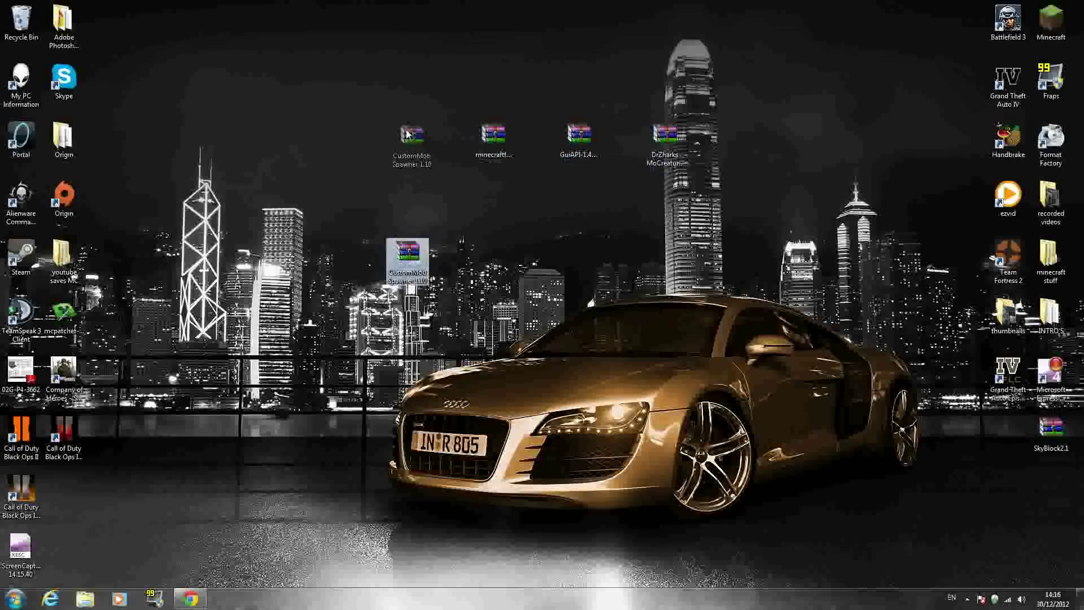
pyautogui.click(492, 286)
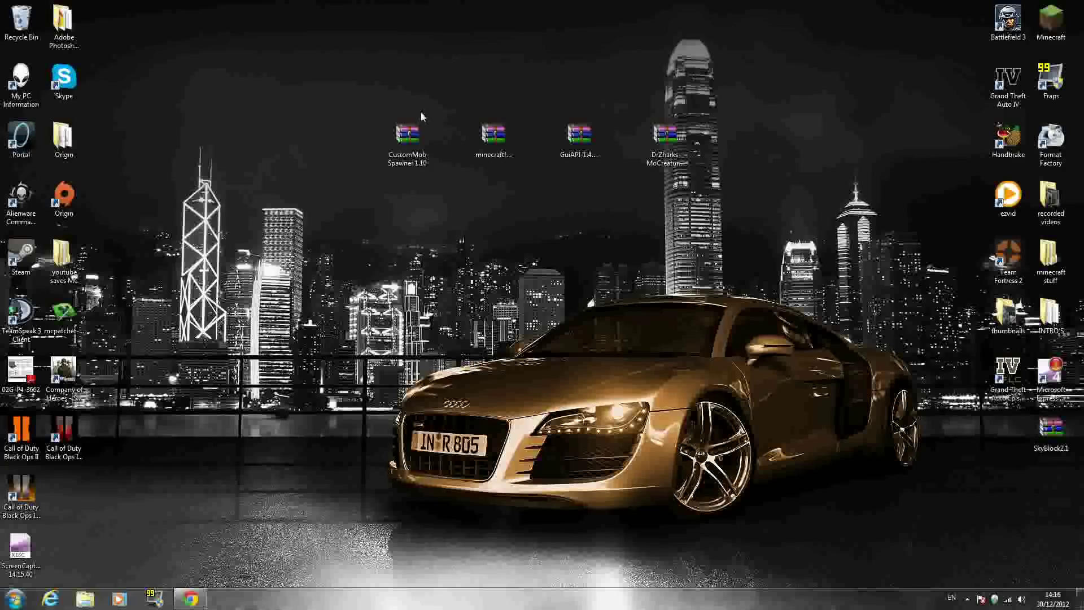
pyautogui.click(493, 172)
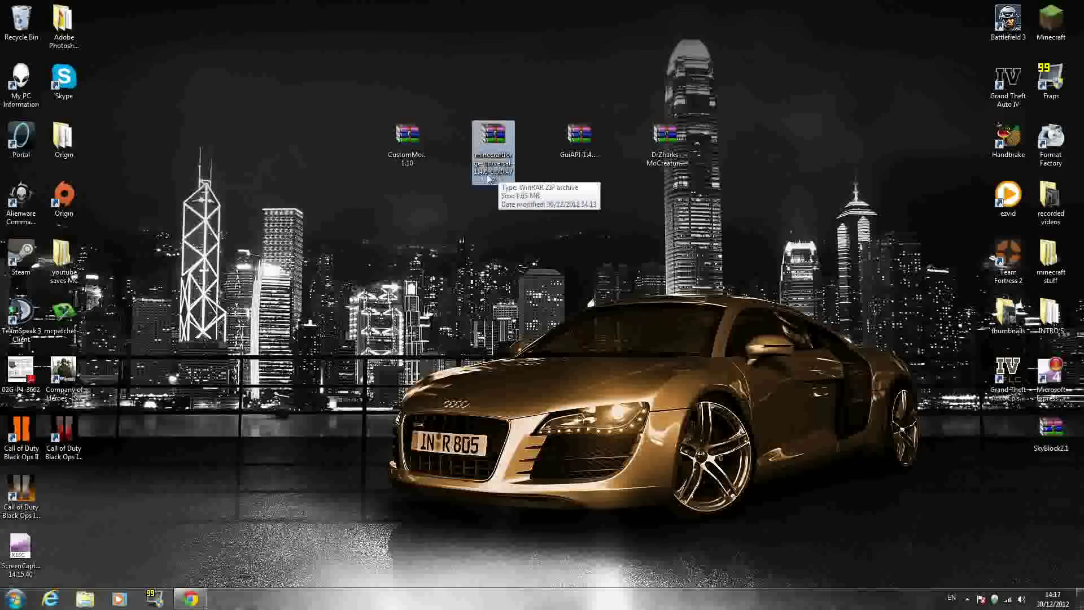
pyautogui.click(576, 144)
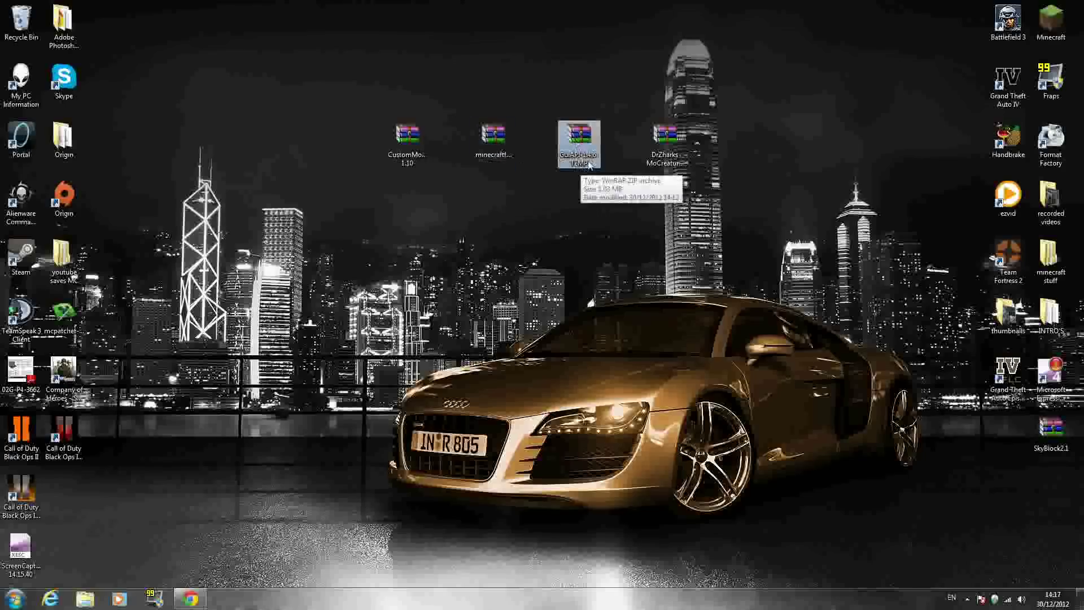
pyautogui.click(664, 169)
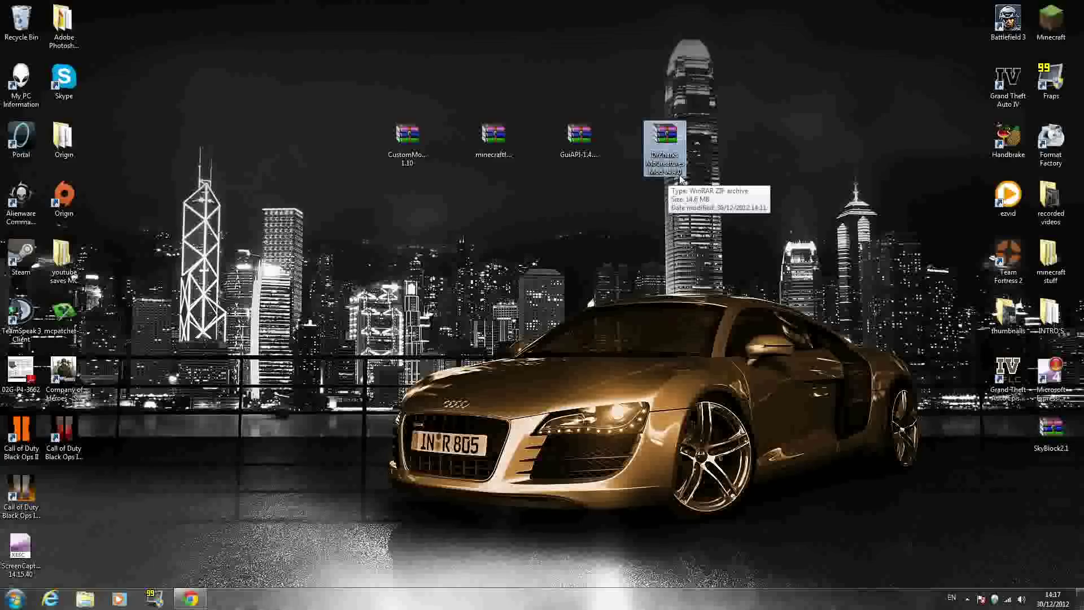
pyautogui.click(590, 224)
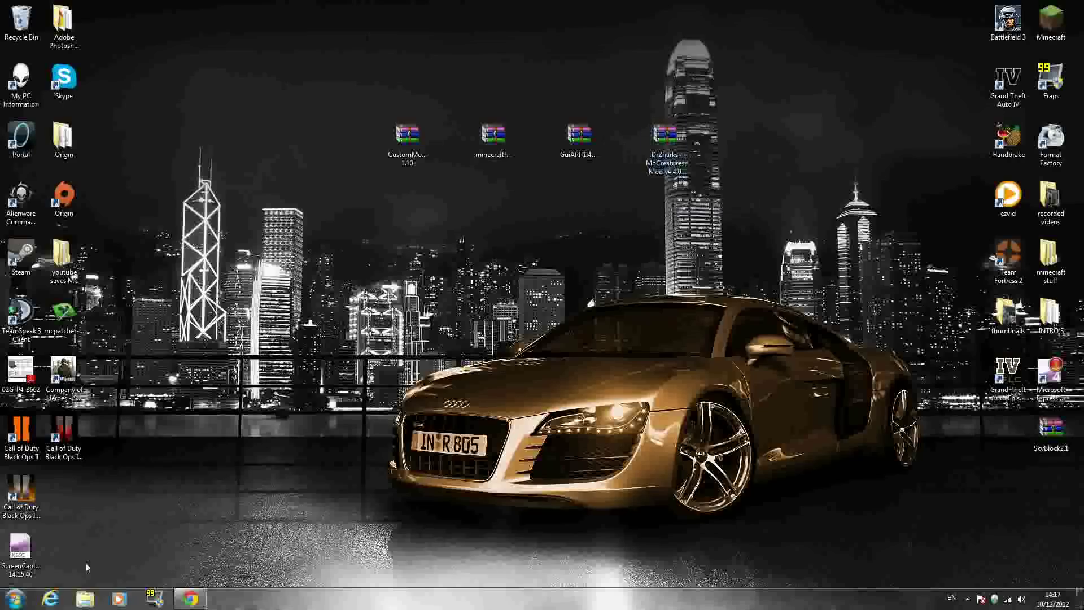
# Search %appdata% from the Start menu and open the Roaming\.minecraft\bin folder
pyautogui.click(16, 600)
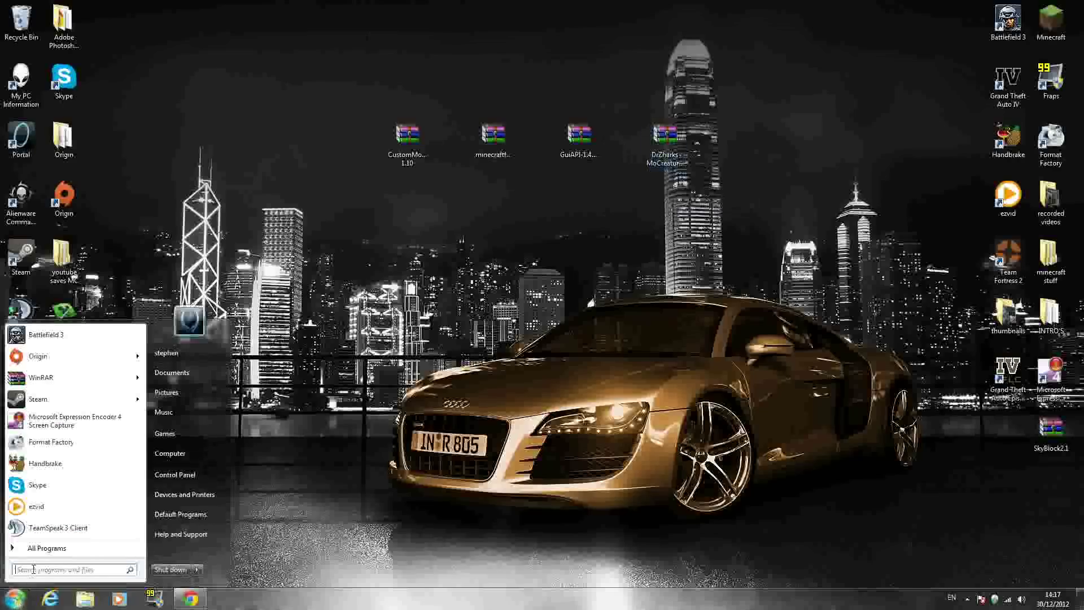
pyautogui.click(32, 570)
pyautogui.write('%appdat')
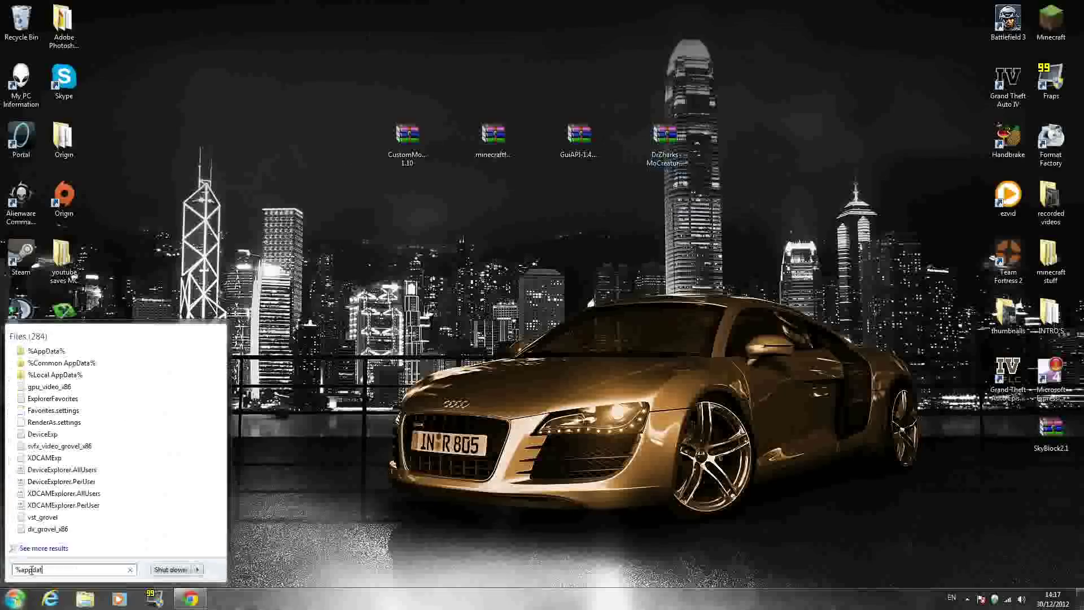
pyautogui.write('a%')
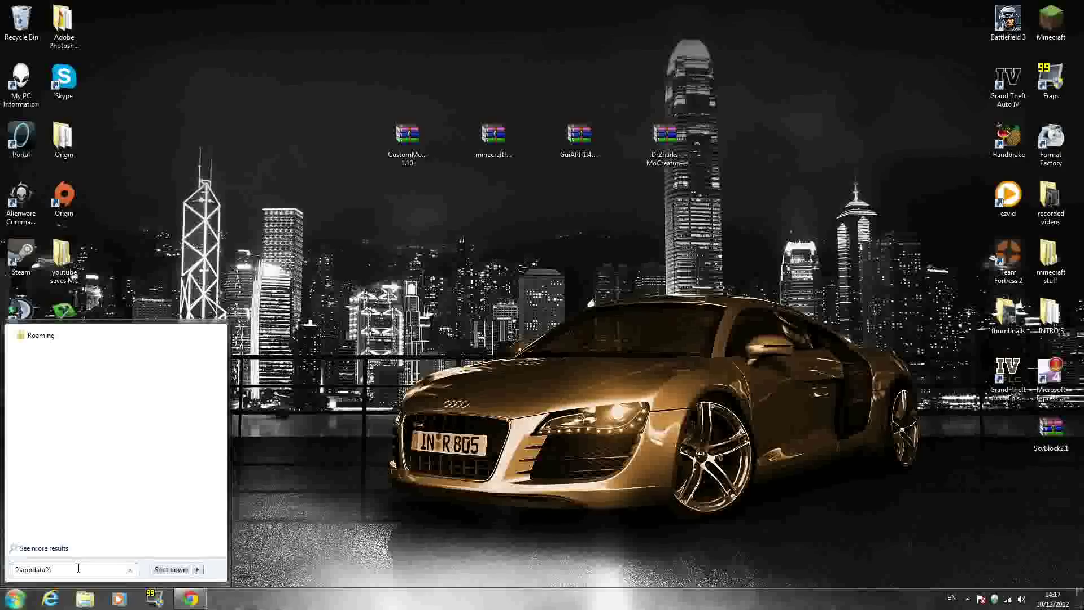
pyautogui.press('Return')
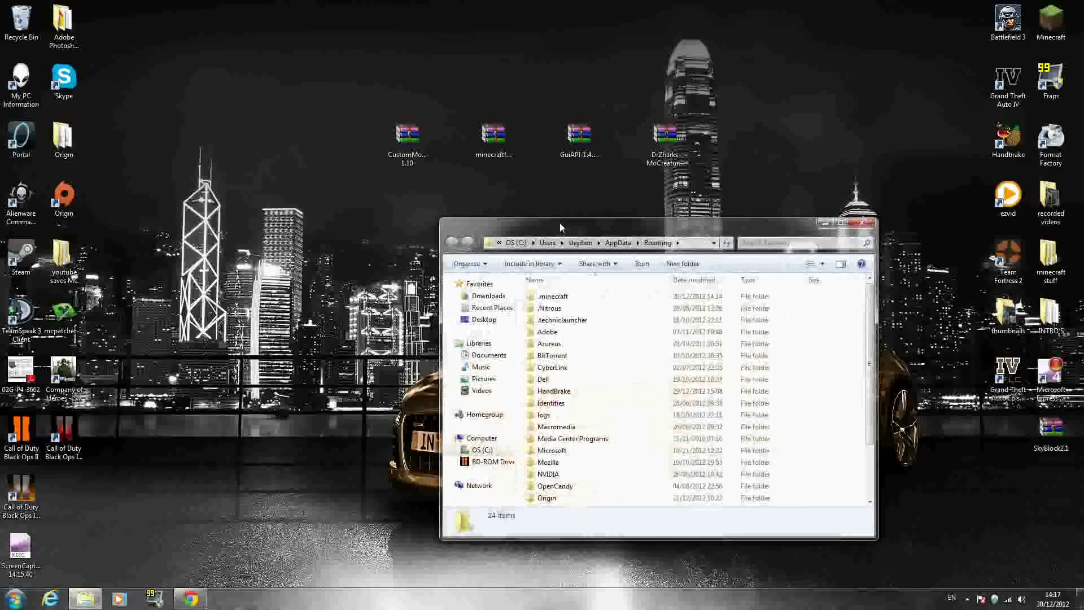
pyautogui.moveTo(559, 222); pyautogui.dragTo(422, 222)
pyautogui.click(429, 297)
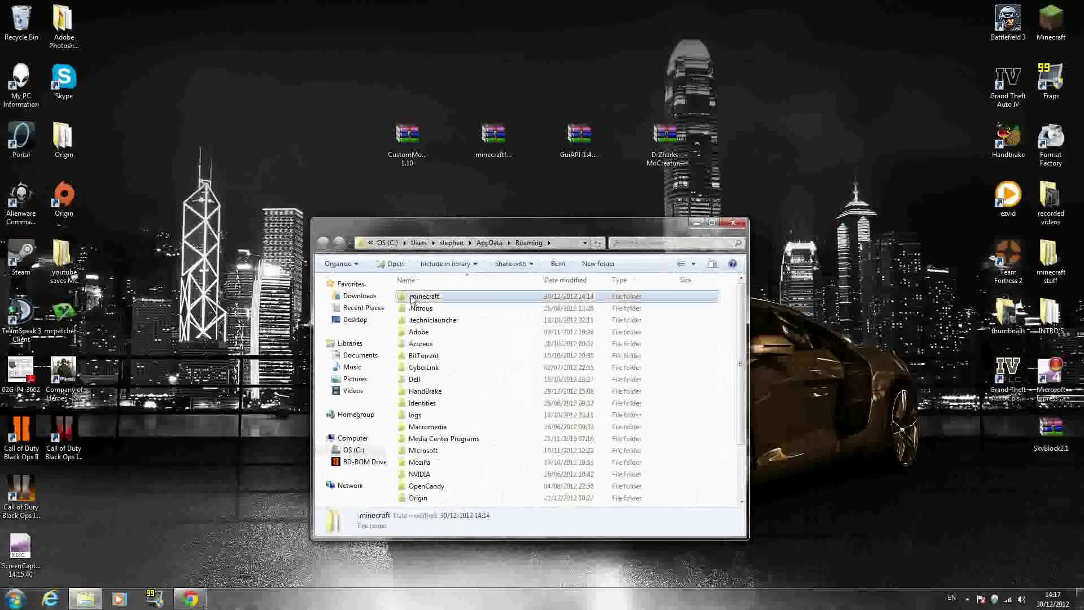
pyautogui.doubleClick(448, 302)
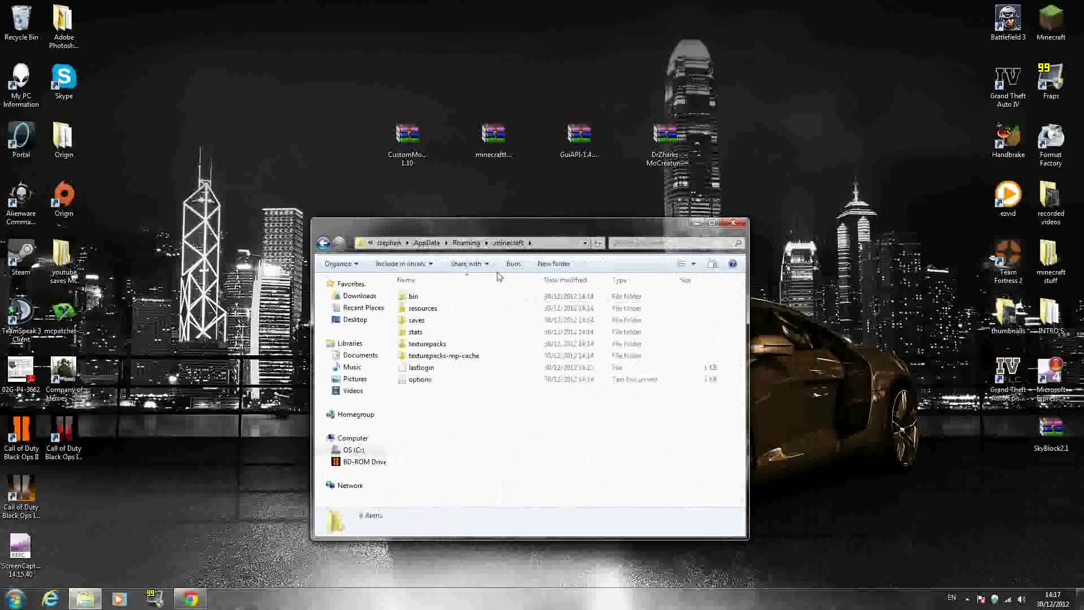
pyautogui.doubleClick(427, 296)
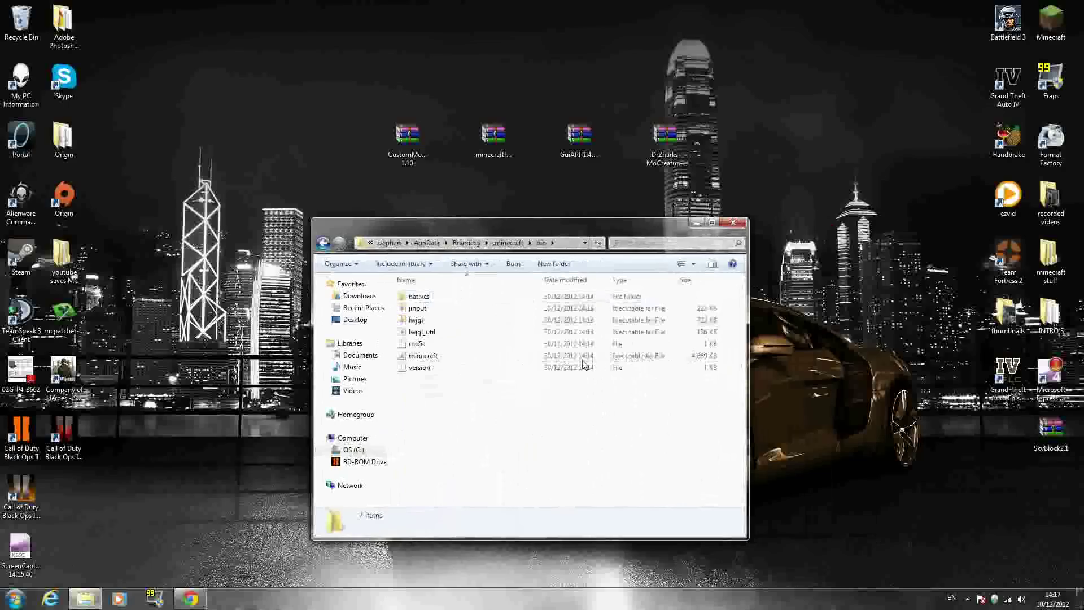
# Open minecraft.jar from the bin folder with WinRAR and dismiss the purchase reminder
pyautogui.click(535, 358)
pyautogui.rightClick(531, 358)
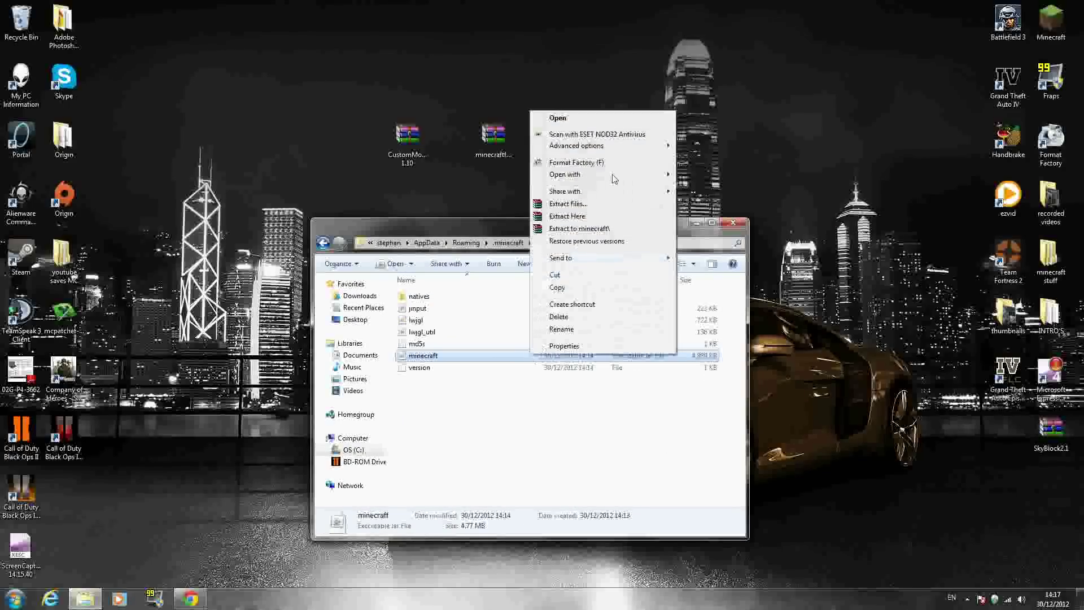
pyautogui.moveTo(596, 176)
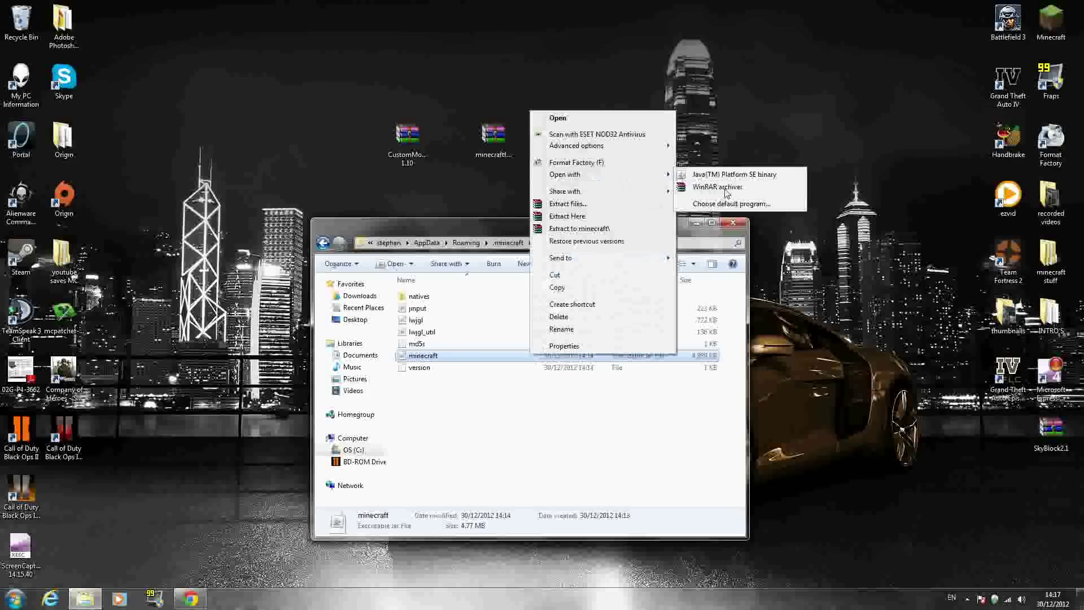
pyautogui.click(712, 189)
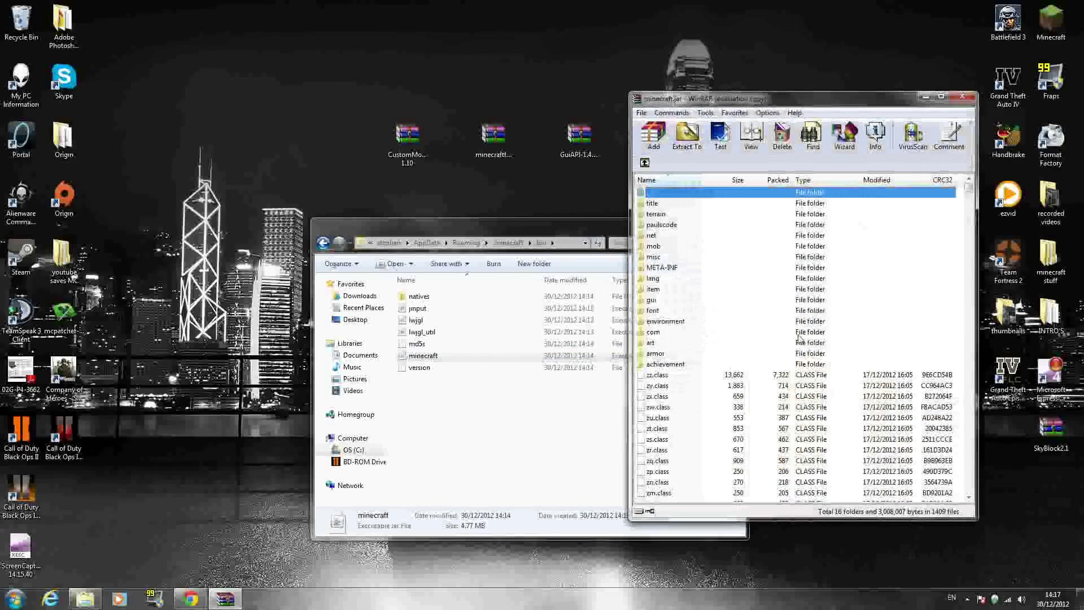
pyautogui.click(884, 293)
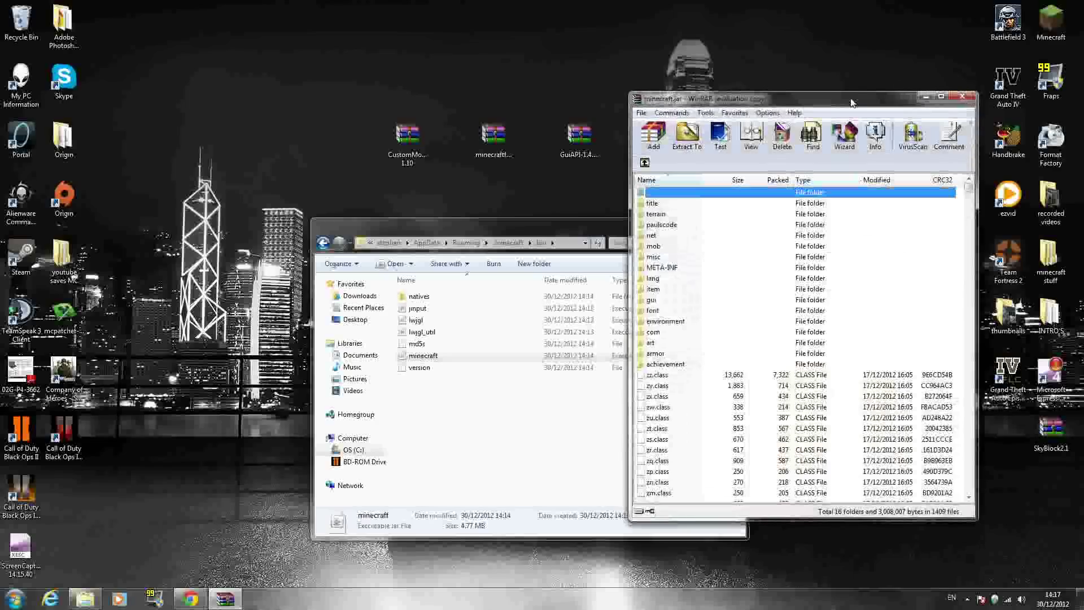
pyautogui.moveTo(852, 102)
pyautogui.mouseDown()
pyautogui.moveTo(845, 94)
pyautogui.moveTo(851, 101)
pyautogui.mouseUp()
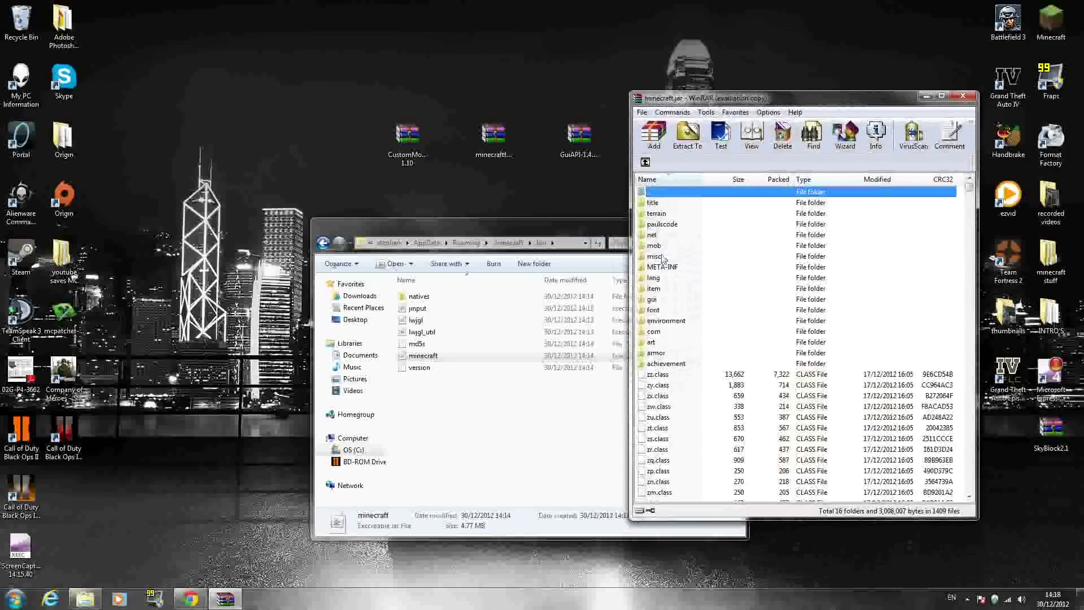
# Delete the META-INF folder from minecraft.jar
pyautogui.click(669, 269)
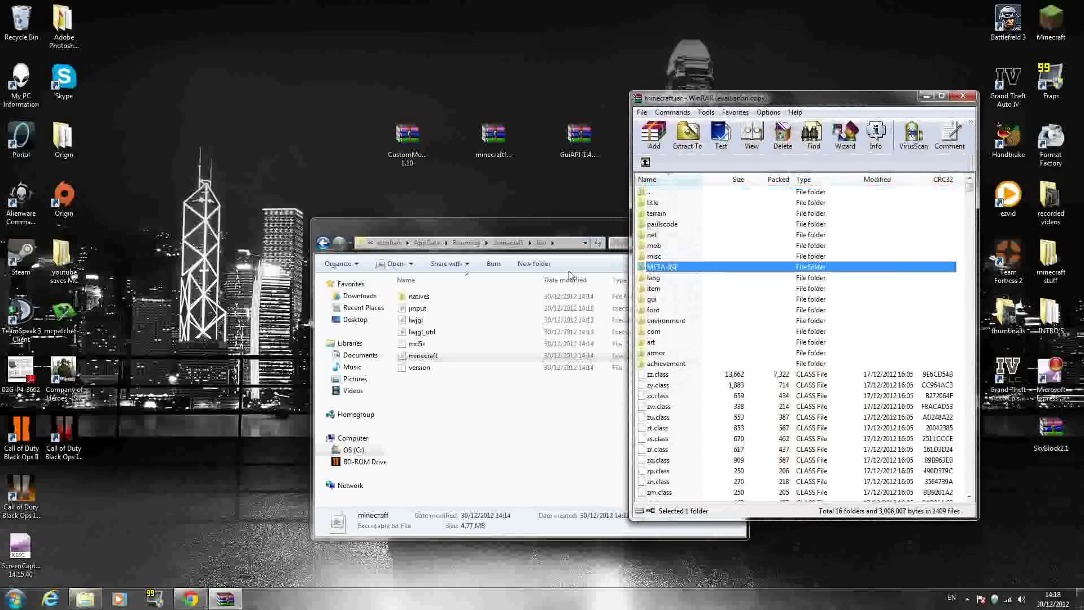
pyautogui.press('Delete')
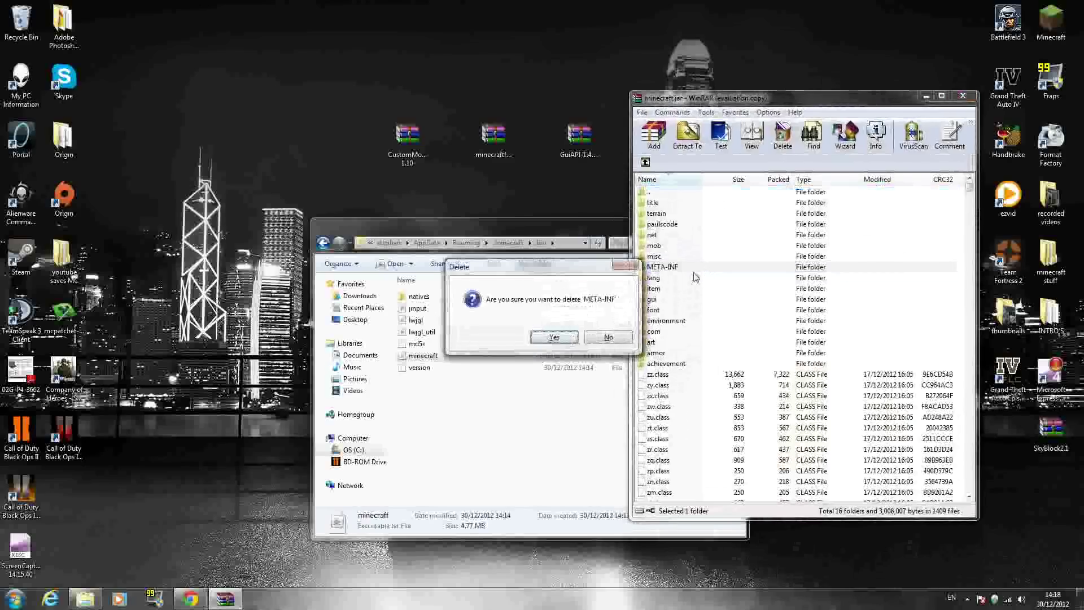
pyautogui.press('Return')
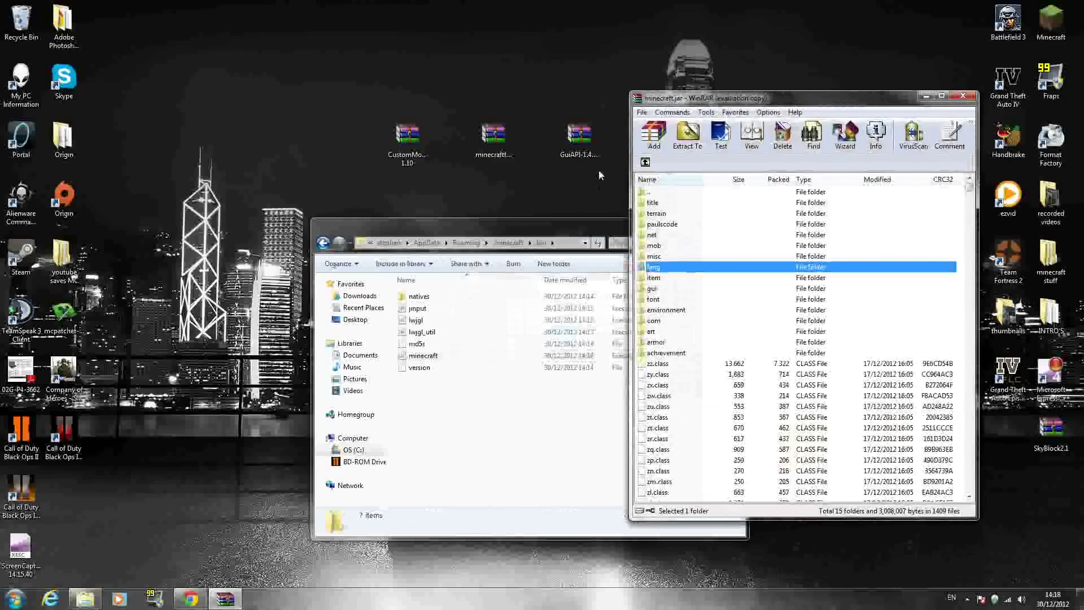
# Open the Minecraft Forge universal archive from the desktop in WinRAR beside minecraft.jar
pyautogui.click(504, 147)
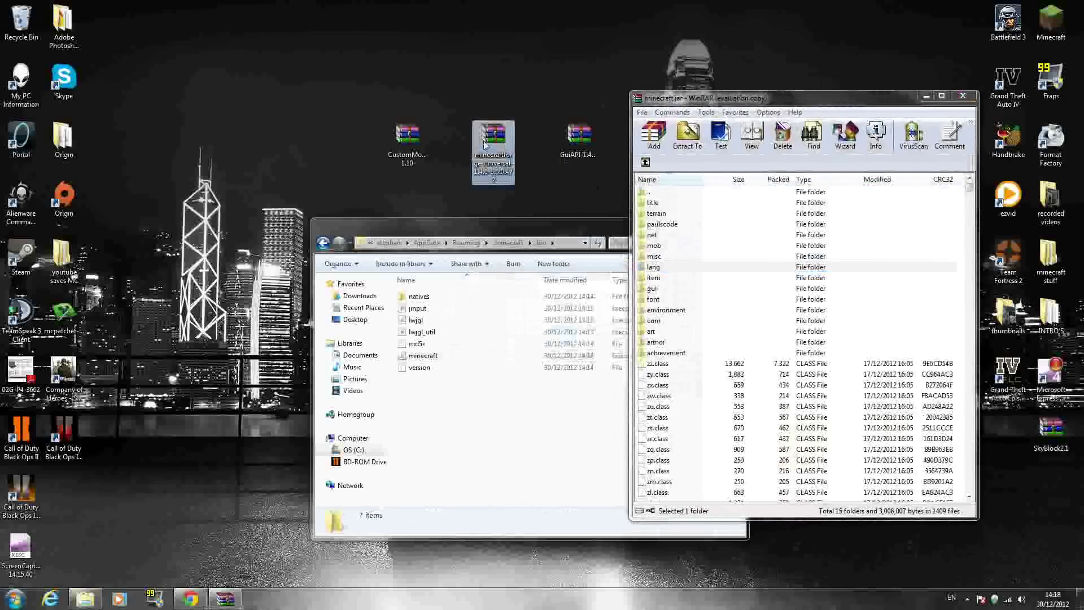
pyautogui.doubleClick(484, 146)
pyautogui.moveTo(874, 100); pyautogui.dragTo(576, 115)
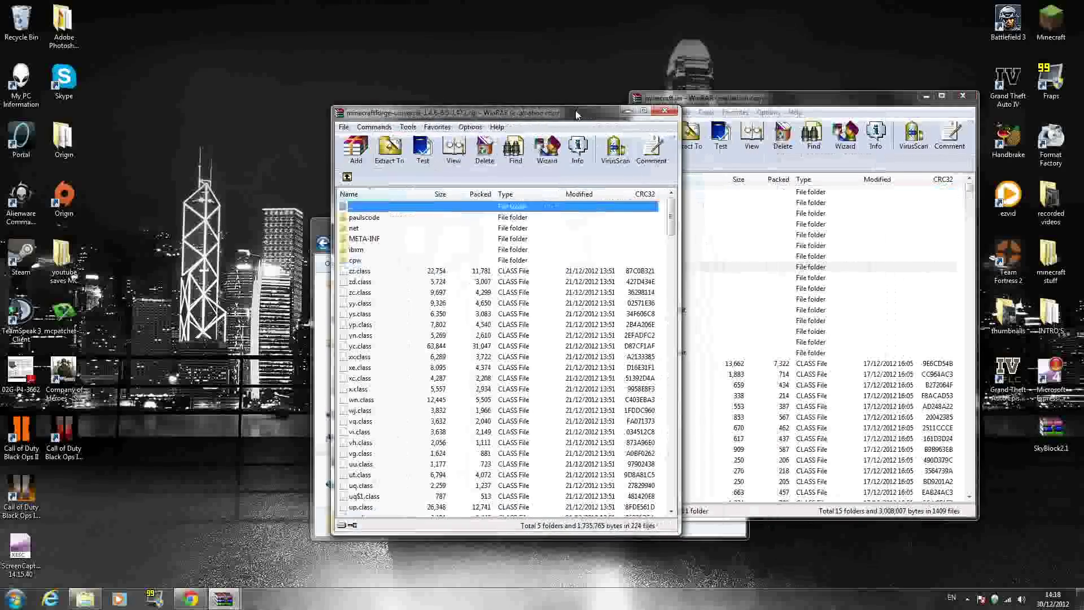
pyautogui.click(596, 269)
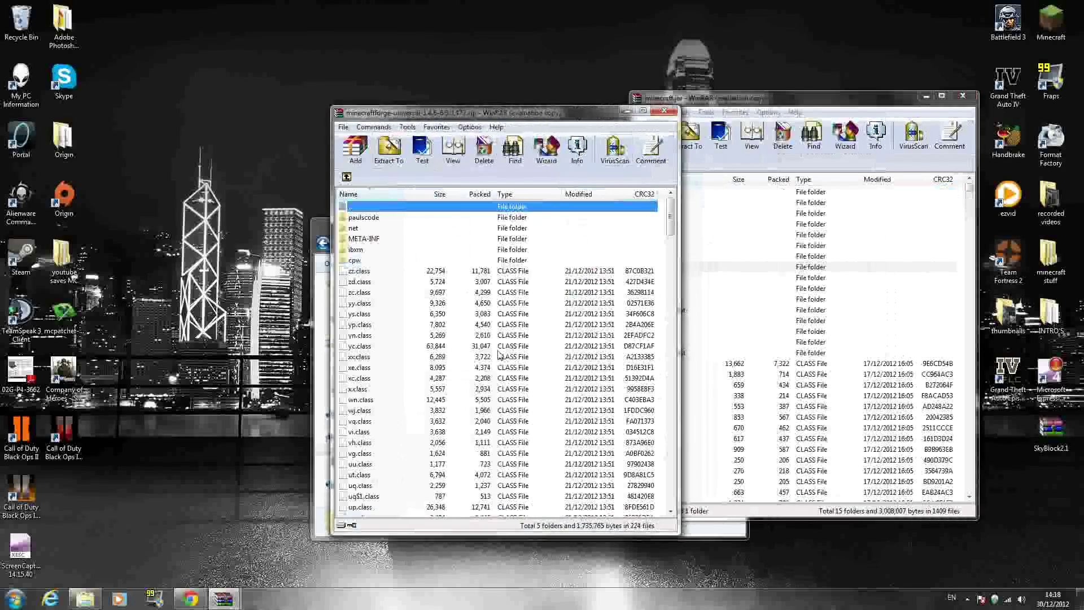
pyautogui.moveTo(565, 116); pyautogui.dragTo(440, 106)
# Copy all Forge entries into minecraft.jar and close the Forge archive
pyautogui.click(353, 389)
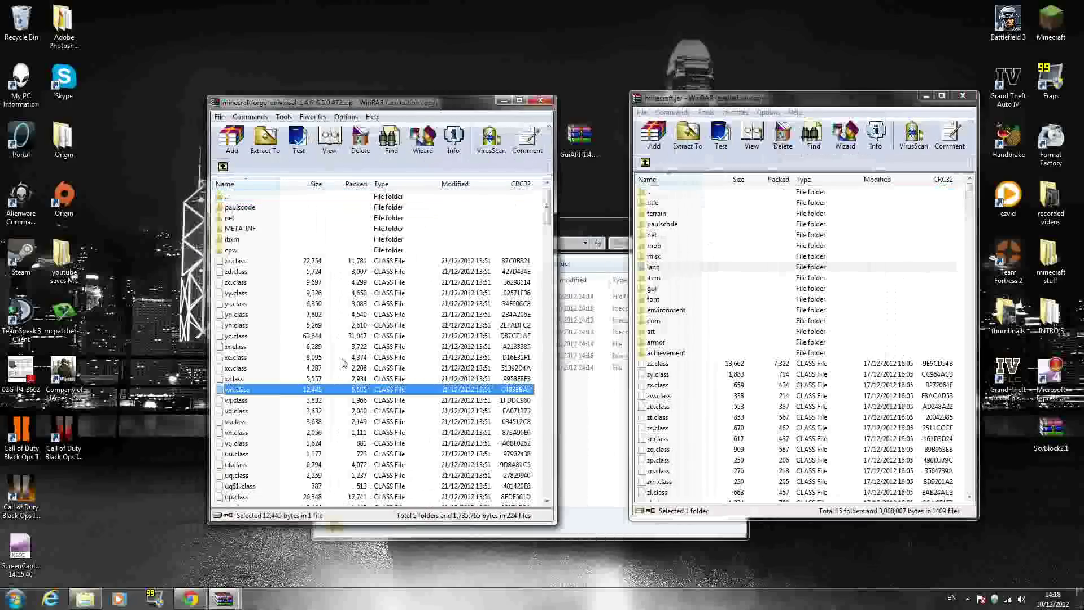
pyautogui.rightClick(351, 324)
pyautogui.click(378, 336)
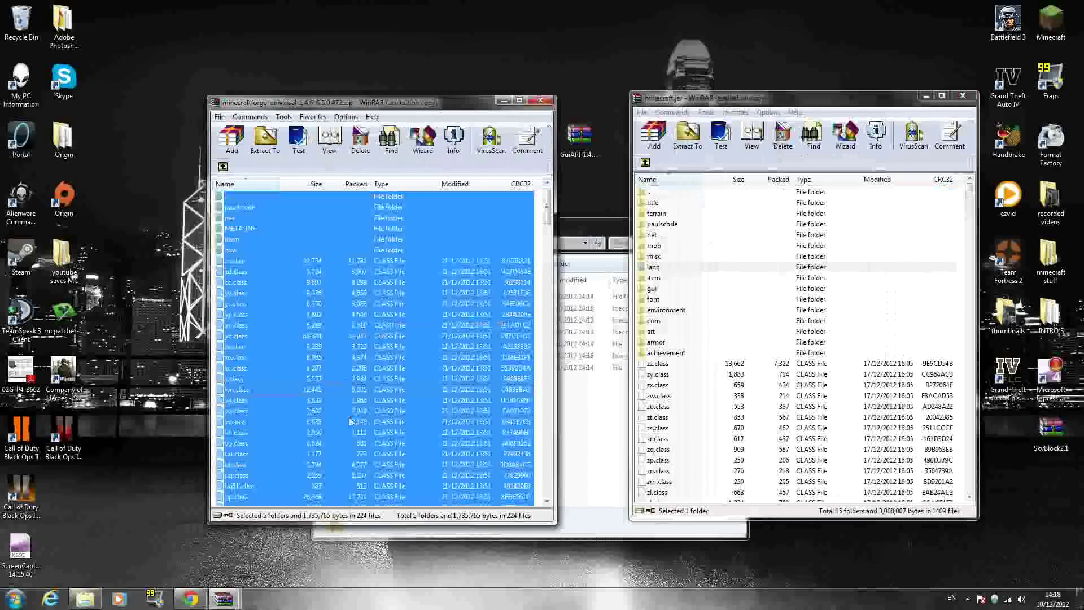
pyautogui.moveTo(357, 401); pyautogui.dragTo(747, 464)
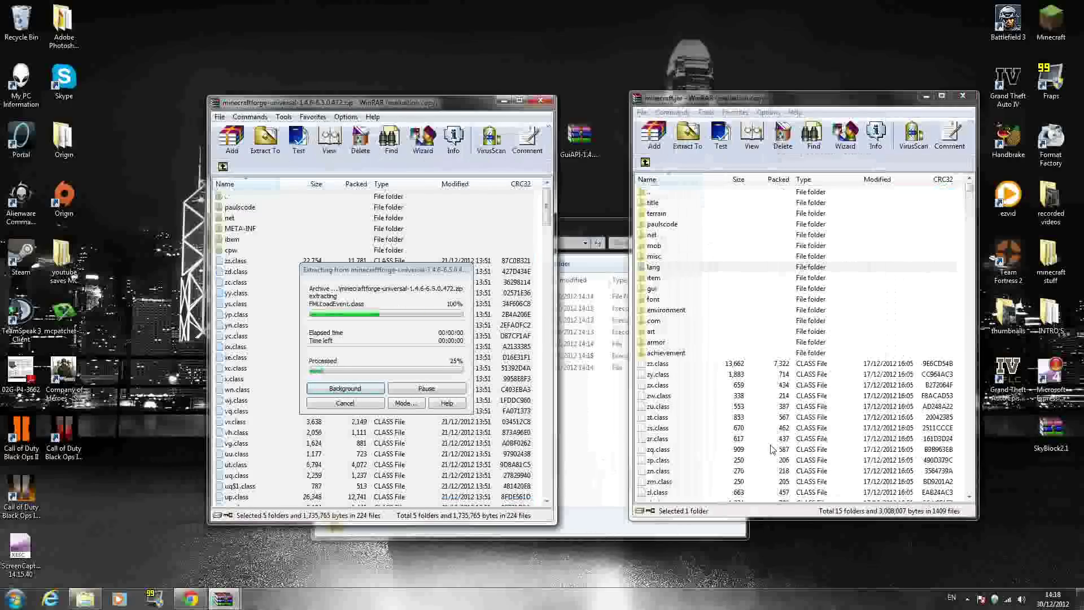
pyautogui.click(816, 406)
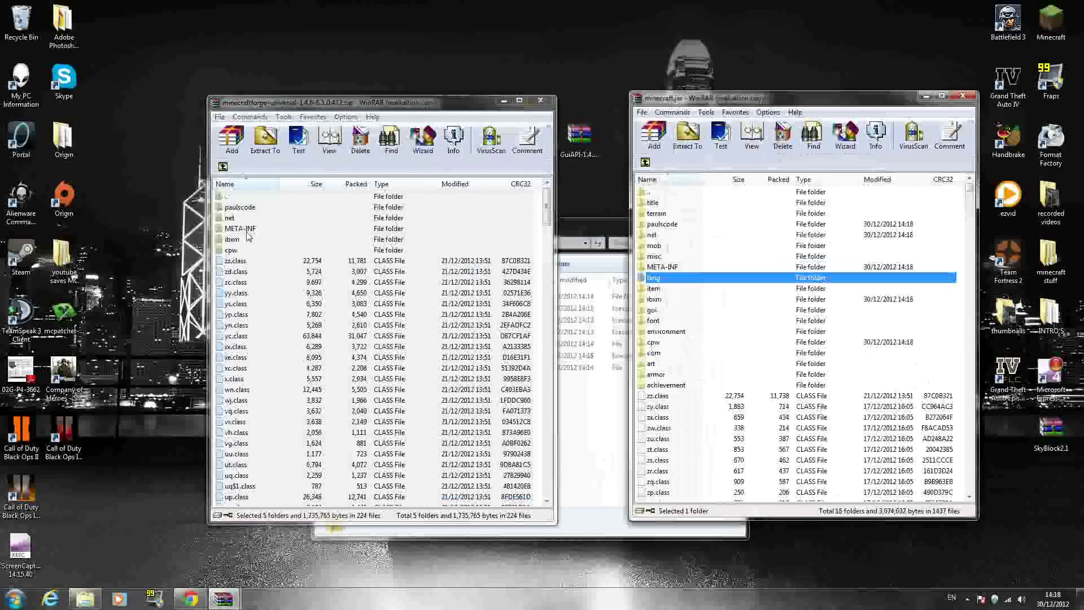
pyautogui.click(540, 100)
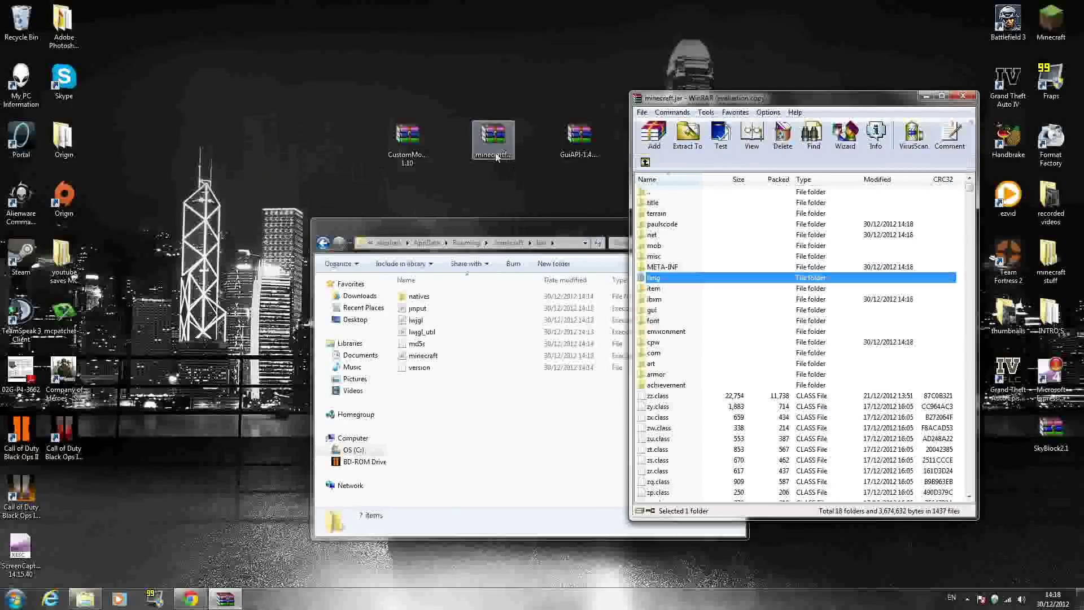
pyautogui.click(574, 138)
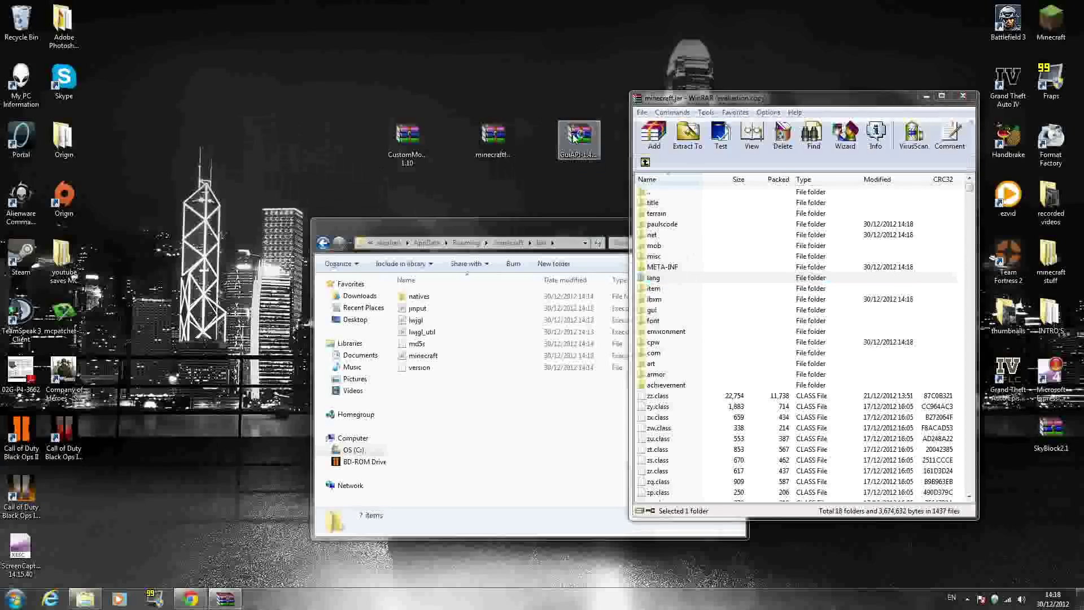
# Open the GuiAPI zip, copy all its entries into minecraft.jar, and close the GuiAPI window
pyautogui.doubleClick(574, 138)
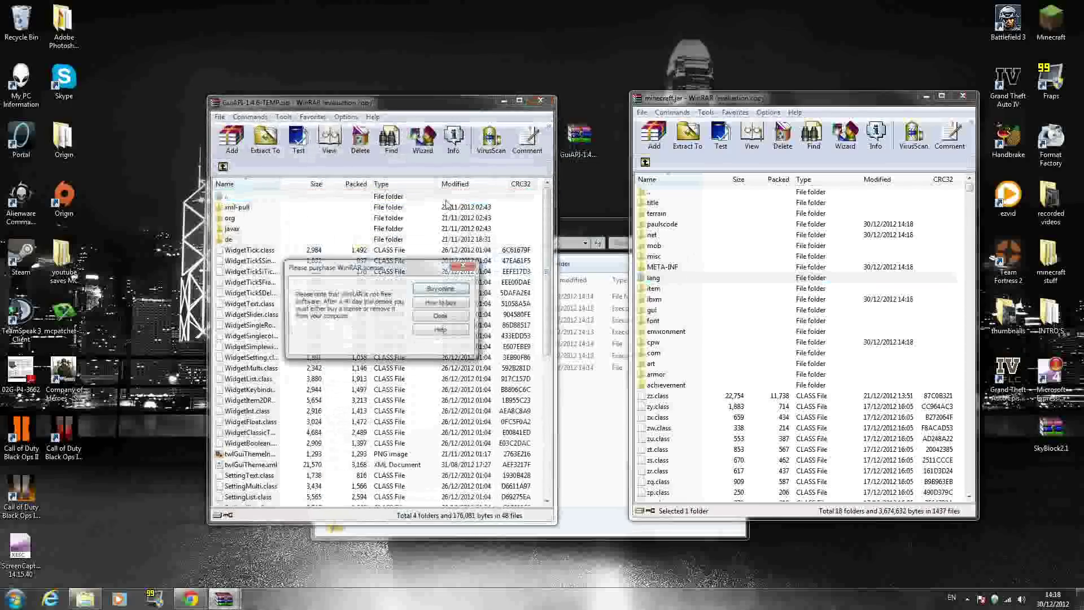
pyautogui.click(476, 265)
pyautogui.click(330, 368)
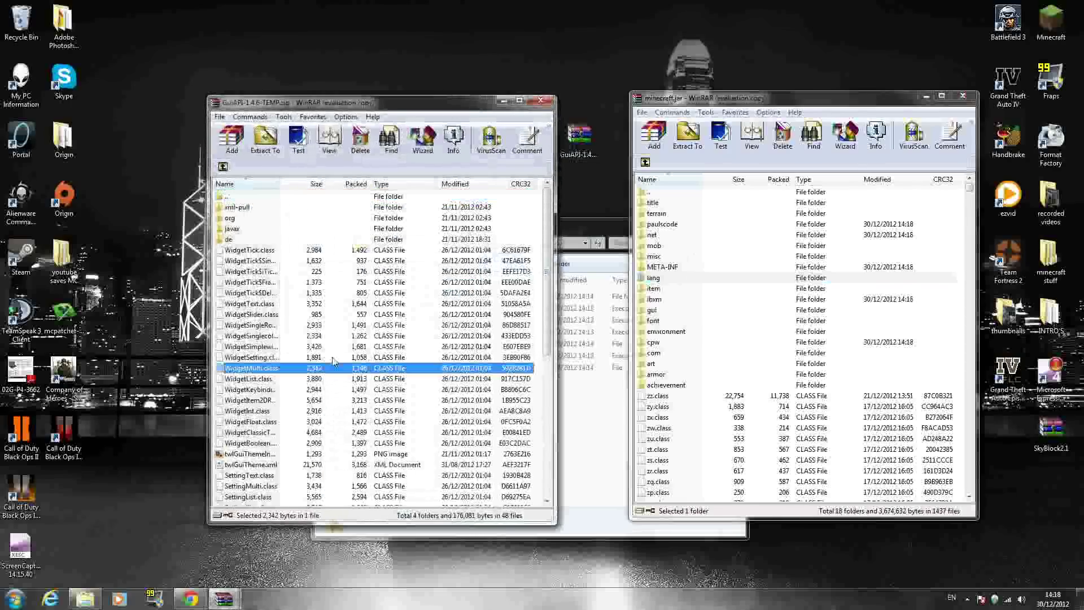
pyautogui.rightClick(345, 321)
pyautogui.click(383, 333)
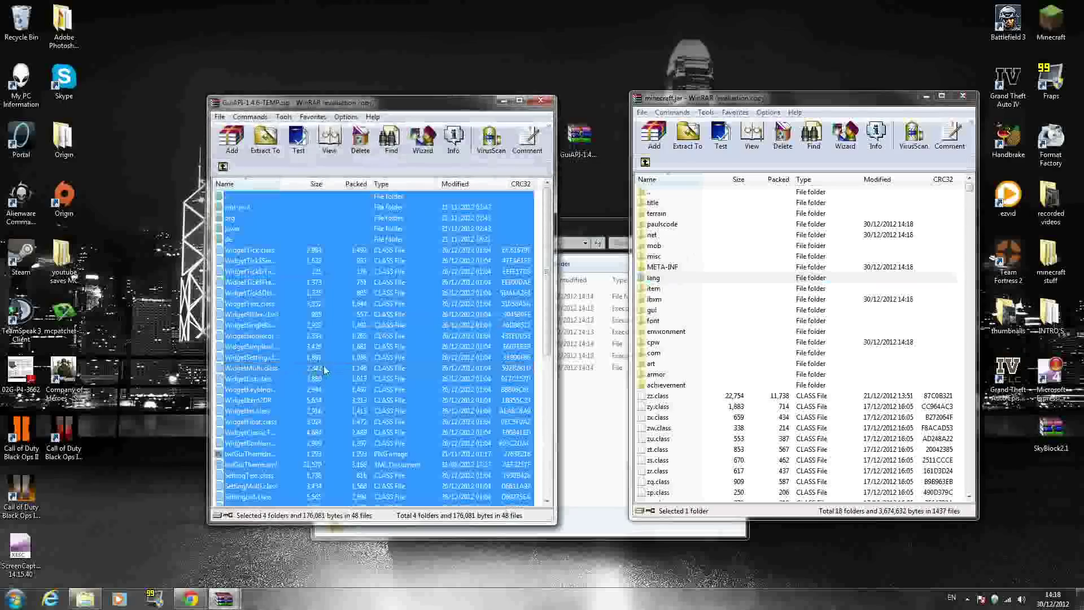
pyautogui.moveTo(359, 368)
pyautogui.mouseDown()
pyautogui.moveTo(361, 419)
pyautogui.moveTo(460, 442)
pyautogui.moveTo(400, 366)
pyautogui.moveTo(399, 390)
pyautogui.moveTo(686, 476)
pyautogui.moveTo(746, 461)
pyautogui.mouseUp()
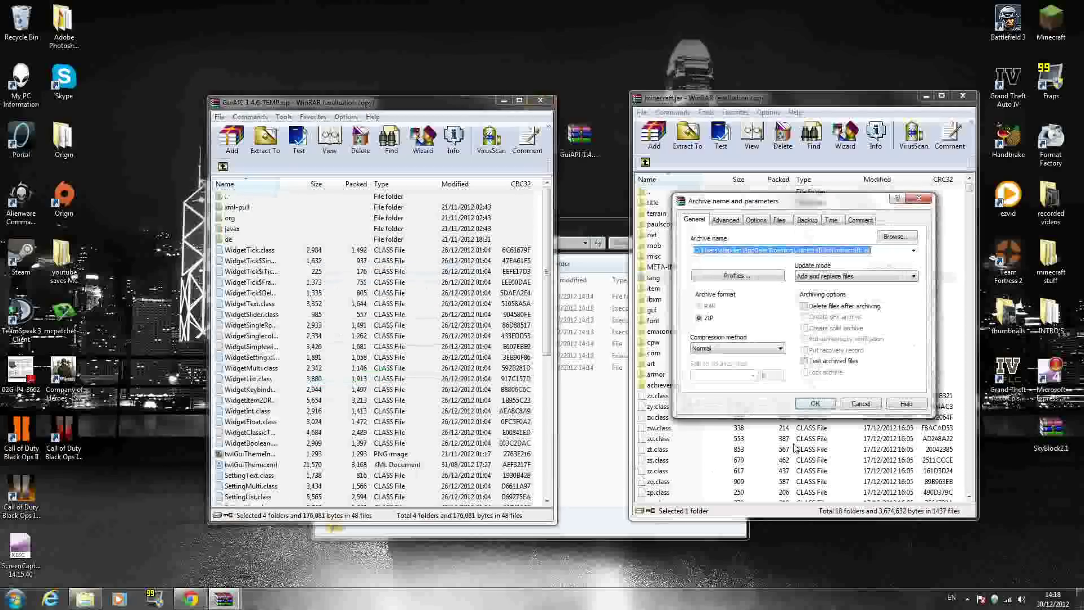
pyautogui.click(813, 402)
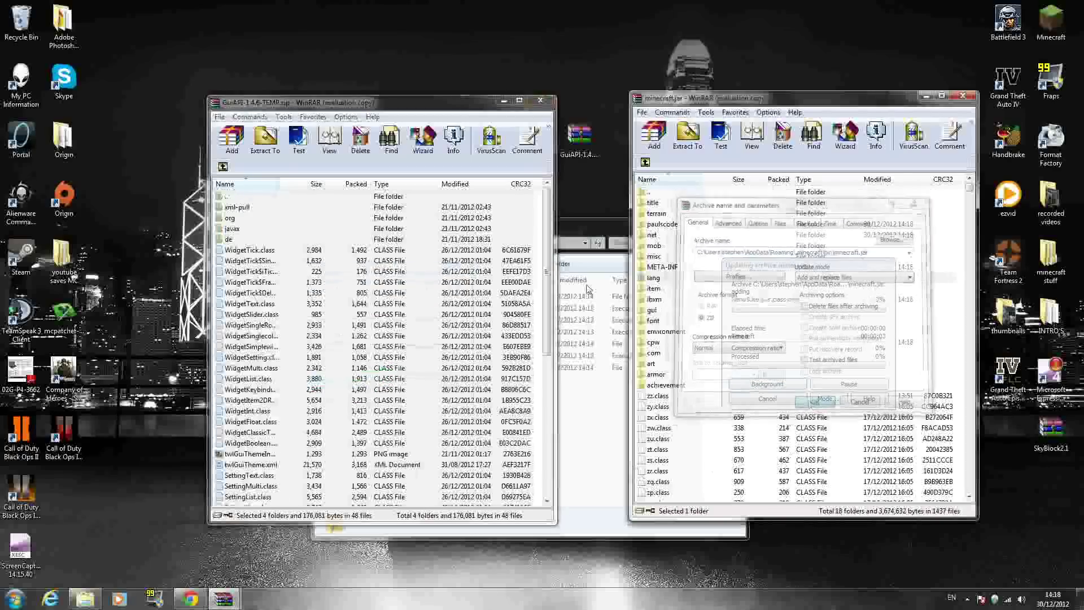
pyautogui.click(540, 101)
# Close minecraft.jar, move Explorer up to the .minecraft folder, and launch Minecraft from the desktop
pyautogui.click(963, 96)
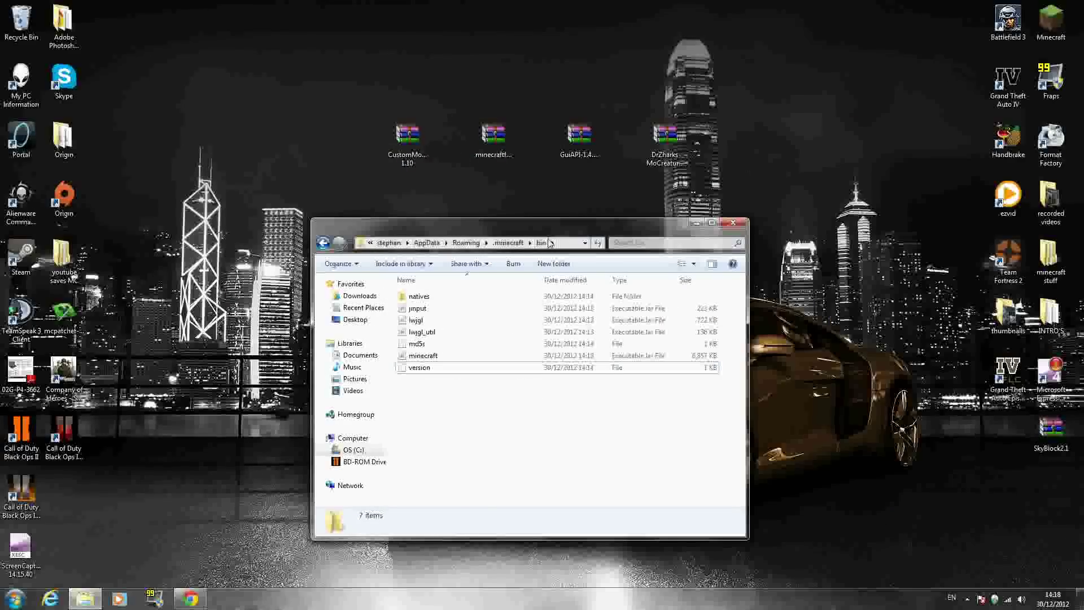
pyautogui.moveTo(515, 233)
pyautogui.mouseDown()
pyautogui.moveTo(535, 255)
pyautogui.moveTo(481, 219)
pyautogui.mouseUp()
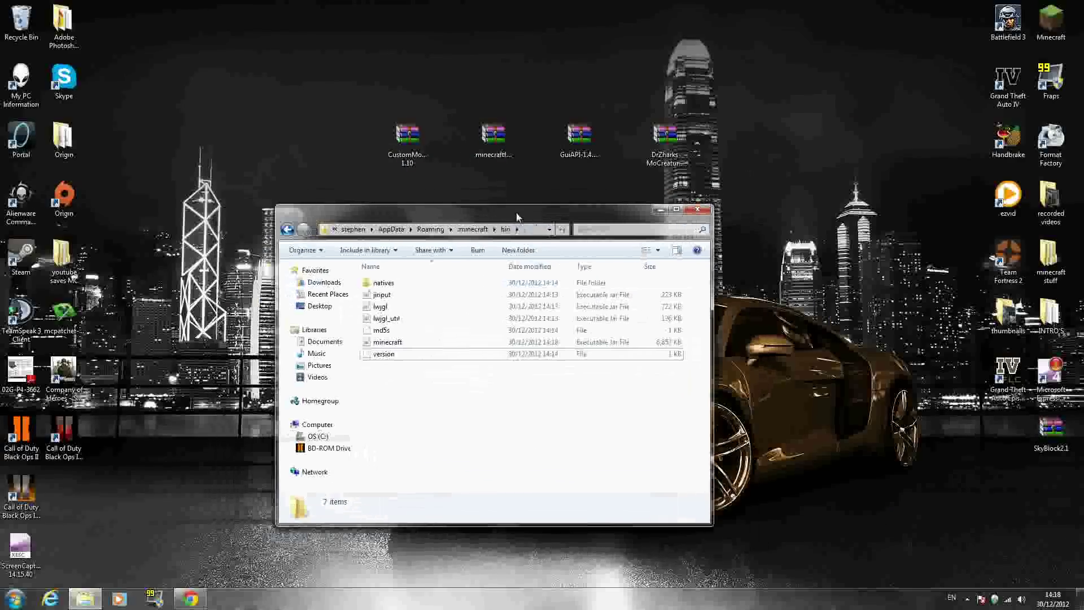
pyautogui.click(473, 229)
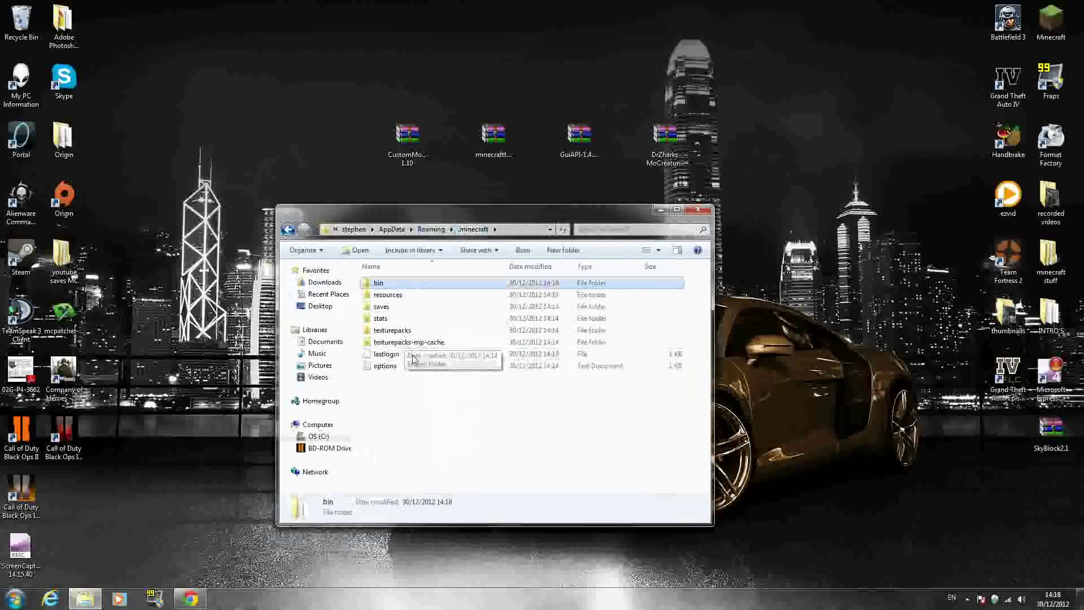
pyautogui.doubleClick(1059, 17)
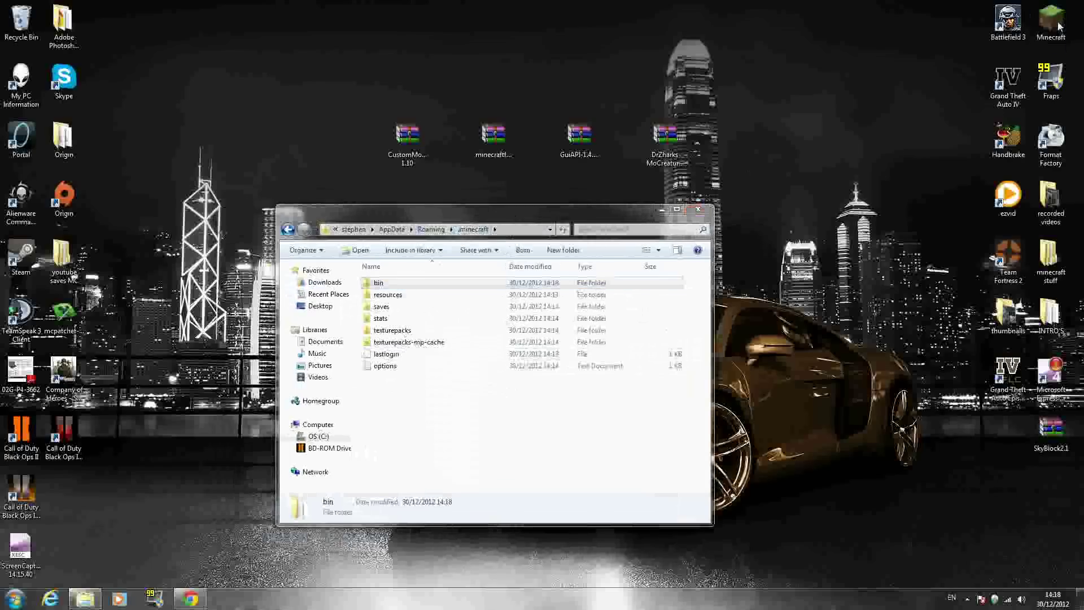
# Run and log in to Minecraft, then check the Forge mod list shows 4 mods
pyautogui.click(579, 310)
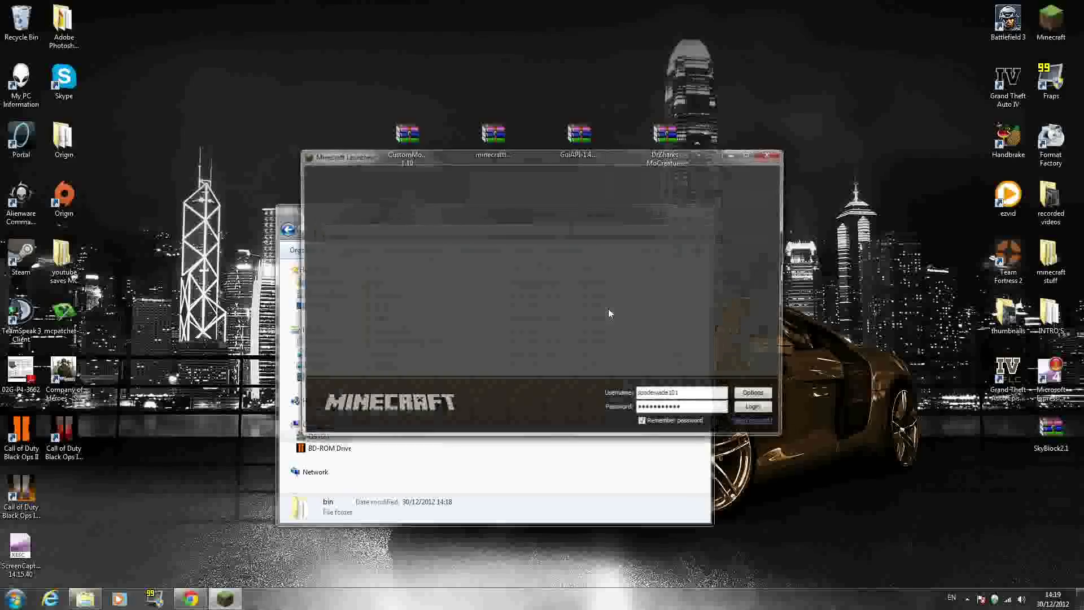
pyautogui.press('Return')
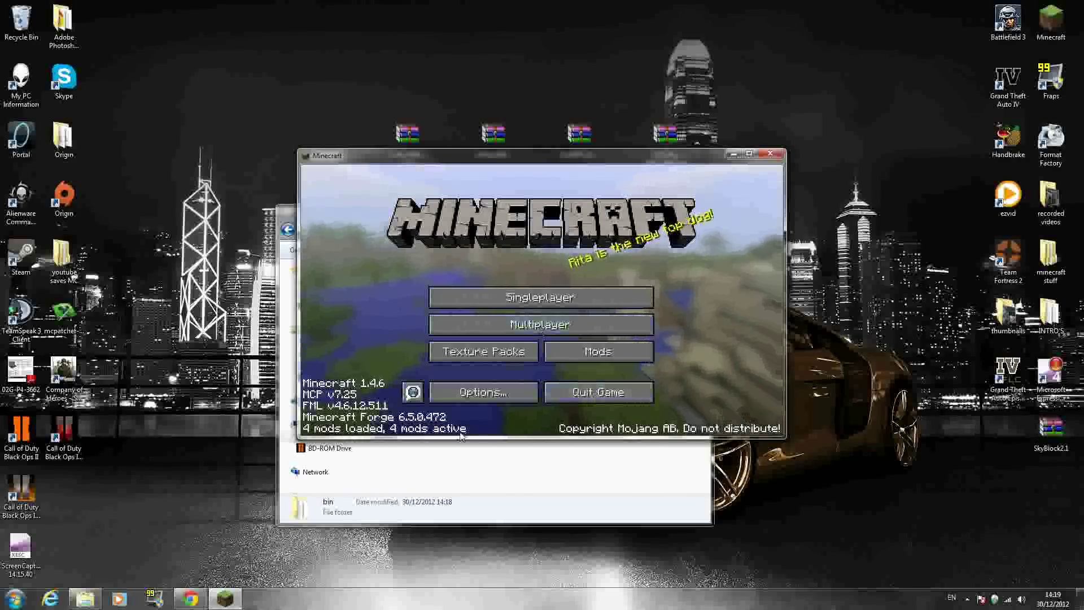
pyautogui.click(597, 351)
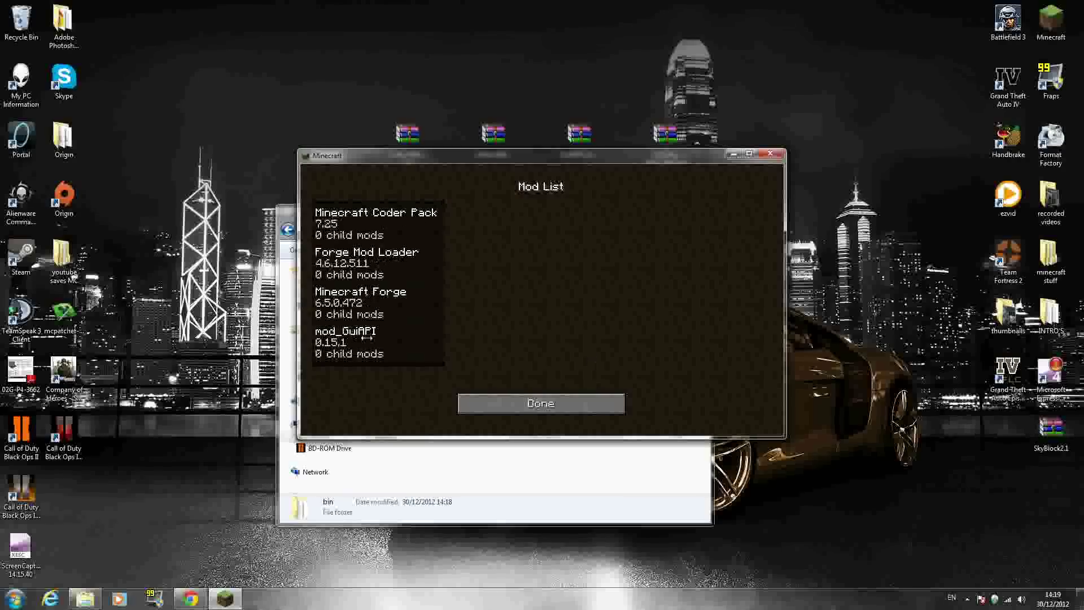
pyautogui.click(521, 404)
# Quit Minecraft and open the .minecraft mods folder in Explorer
pyautogui.click(593, 393)
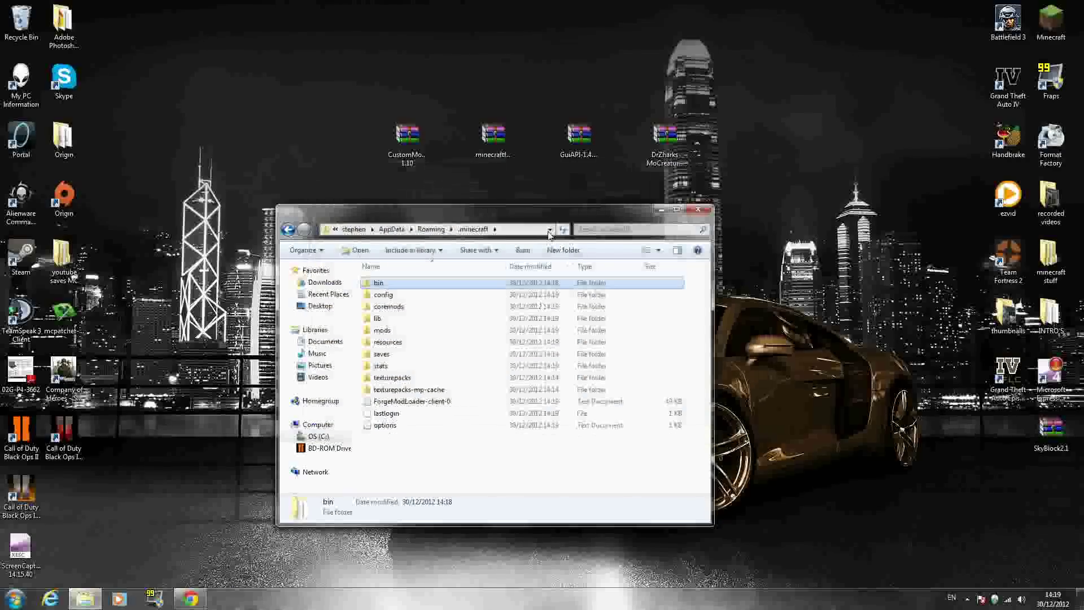
pyautogui.moveTo(552, 212); pyautogui.dragTo(587, 206)
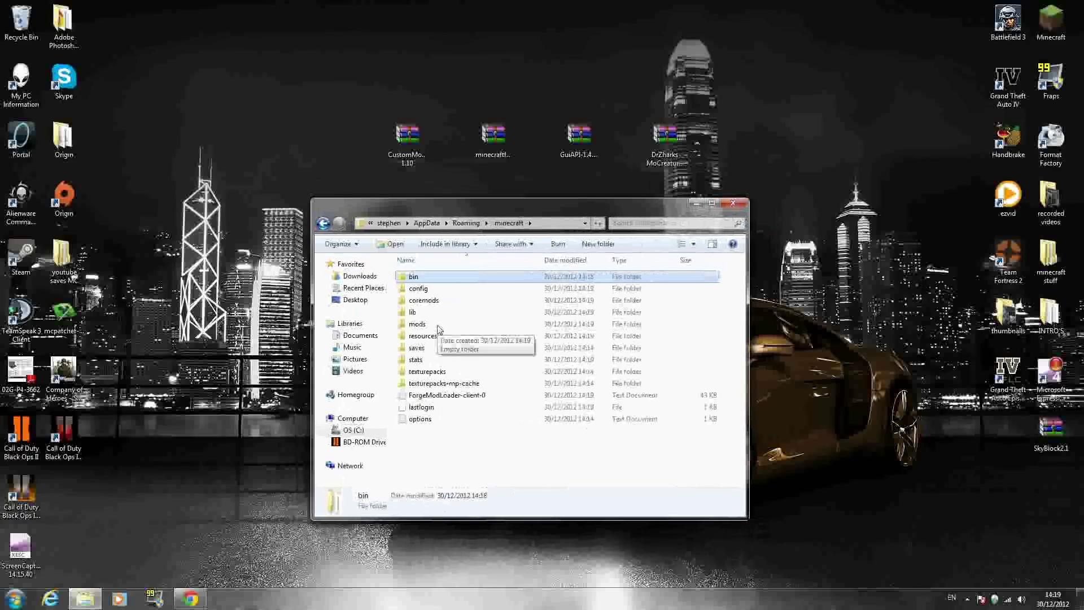
pyautogui.doubleClick(438, 327)
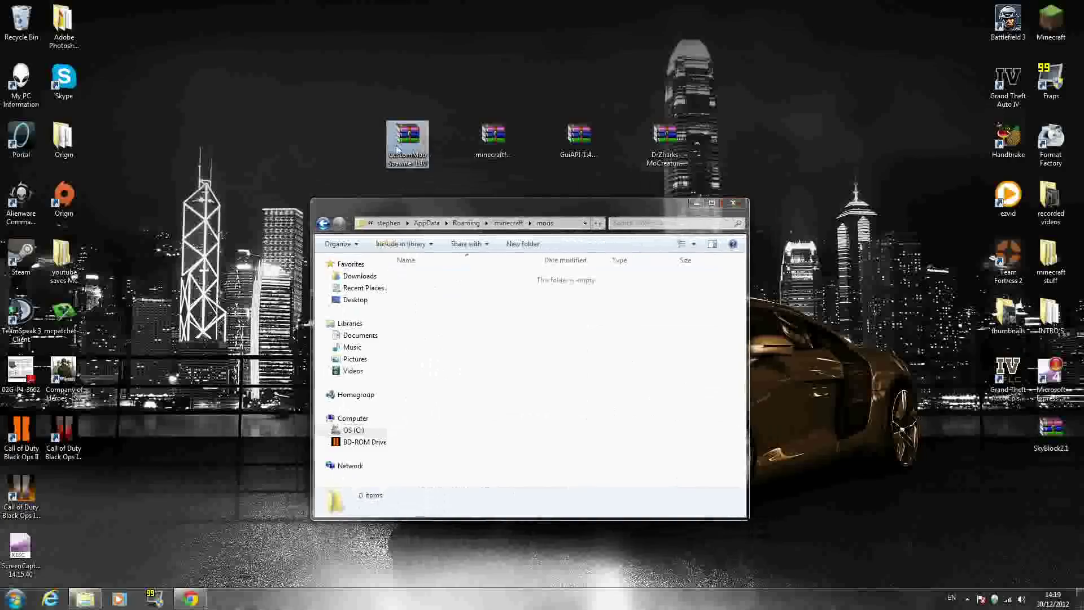
# Move the CustomMobSpawner 1.10 and DrZharks MoCreatures v4.4.0 zips into mods and relaunch Minecraft
pyautogui.moveTo(406, 140); pyautogui.dragTo(447, 282)
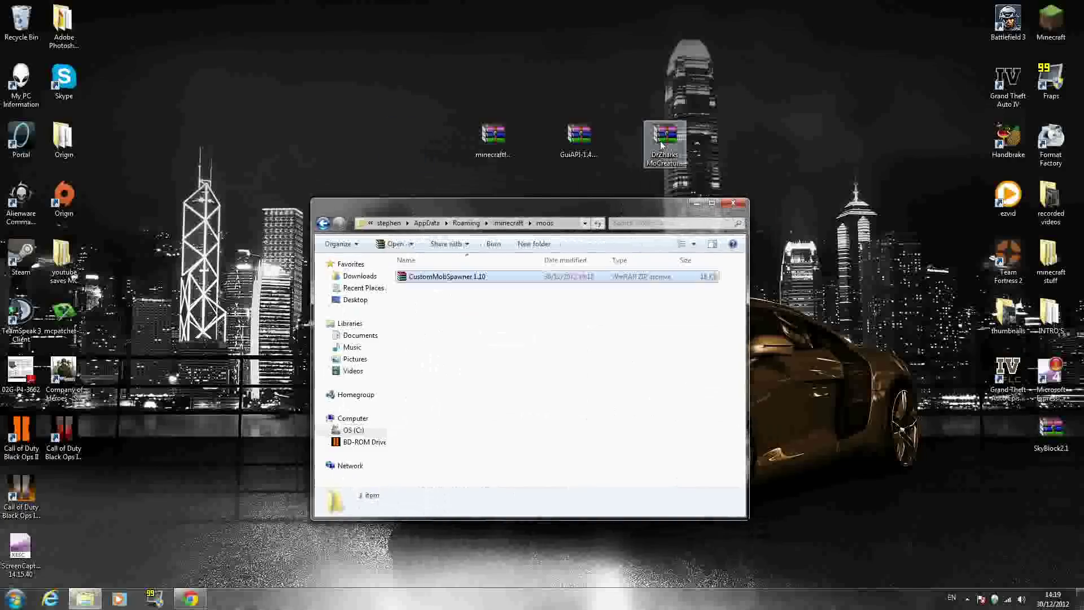
pyautogui.moveTo(660, 134)
pyautogui.mouseDown()
pyautogui.moveTo(669, 169)
pyautogui.moveTo(566, 327)
pyautogui.mouseUp()
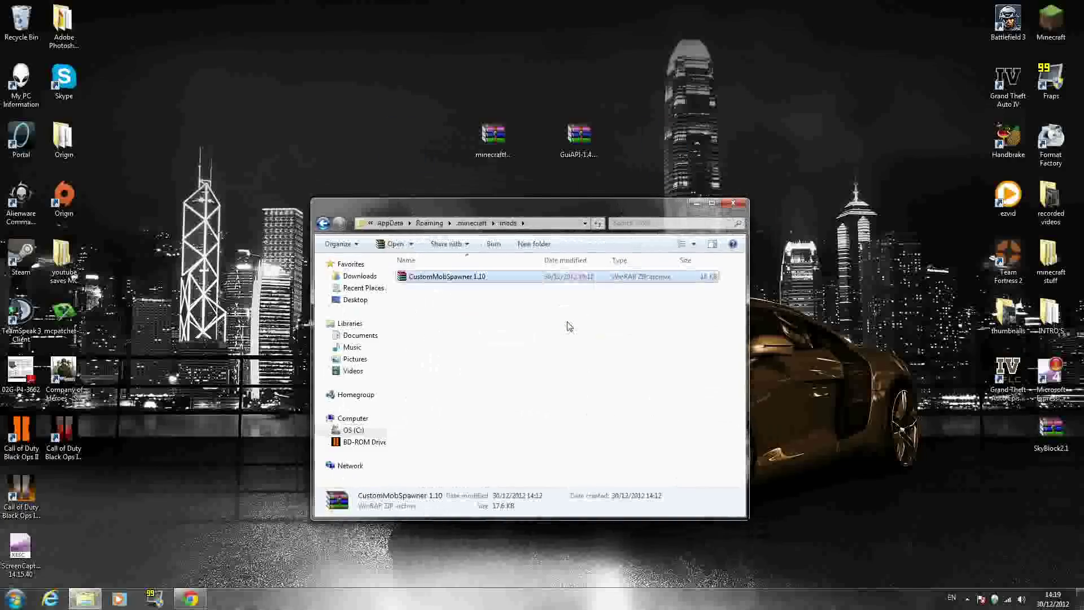
pyautogui.click(741, 206)
pyautogui.doubleClick(1050, 23)
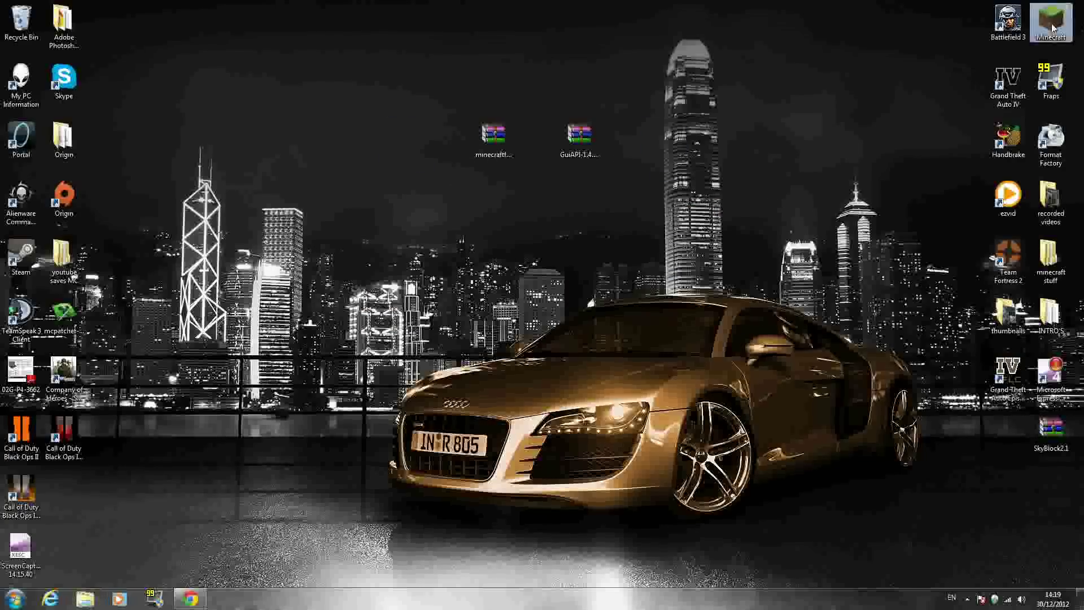
# Log in, maximize the game, and verify CustomSpawner 1.10 and Mo'Creatures 4.4.0 among six loaded mods
pyautogui.click(590, 314)
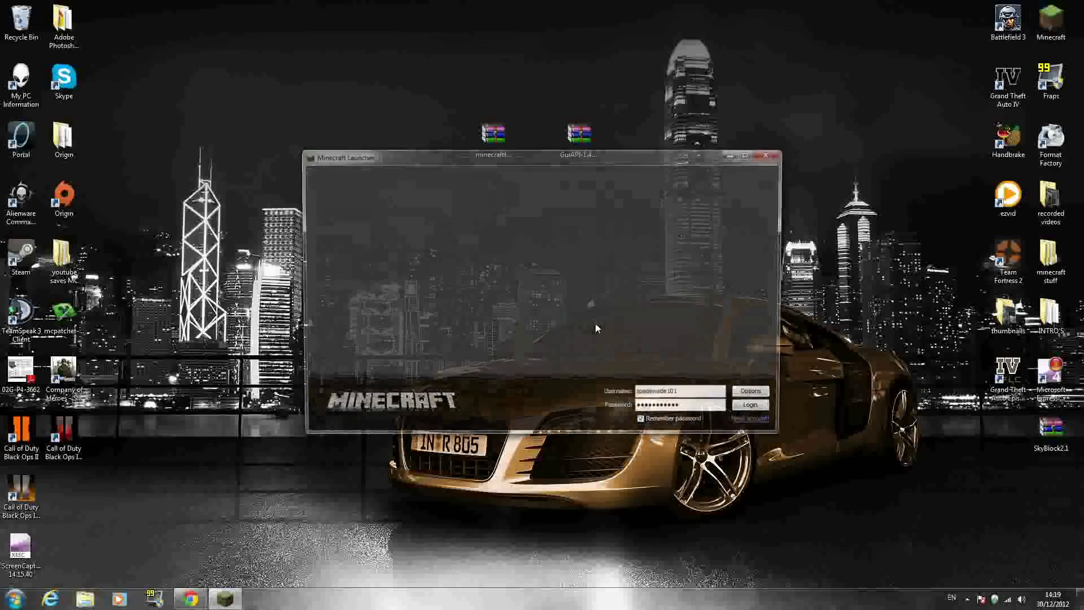
pyautogui.click(753, 409)
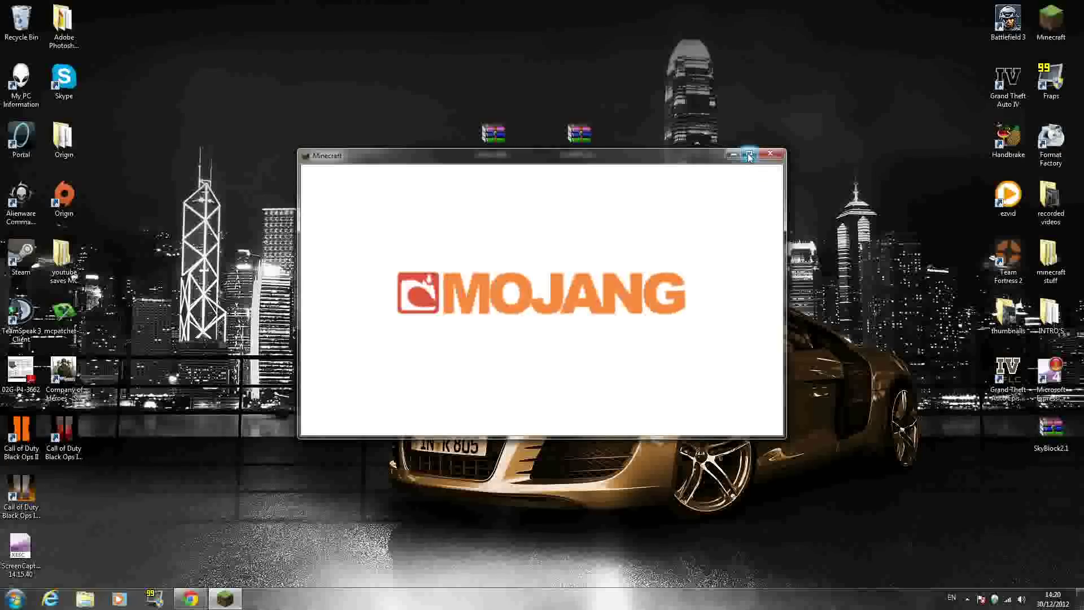
pyautogui.click(749, 156)
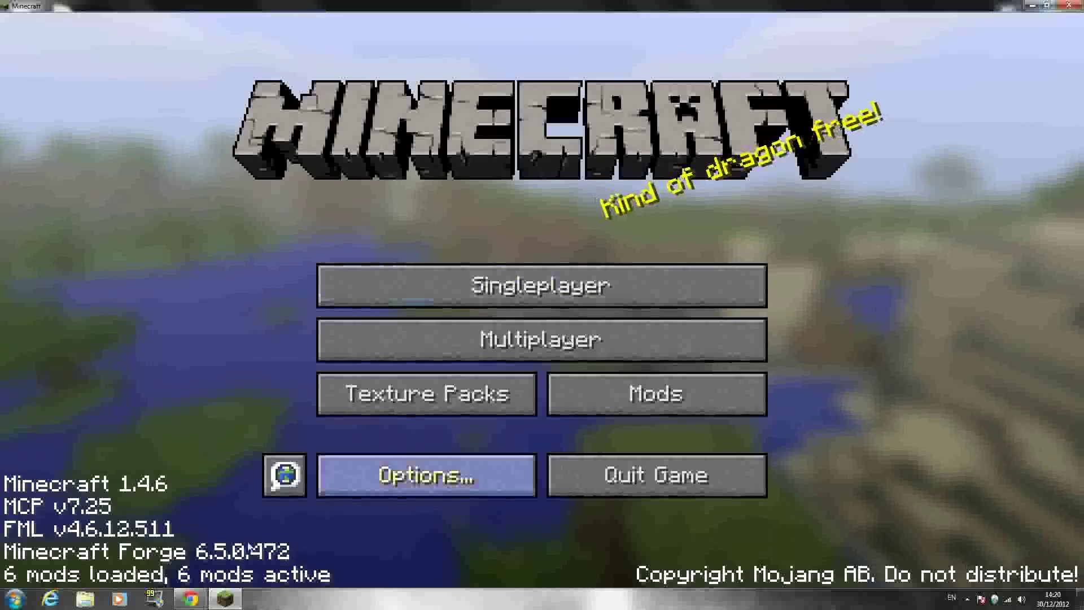
pyautogui.click(655, 394)
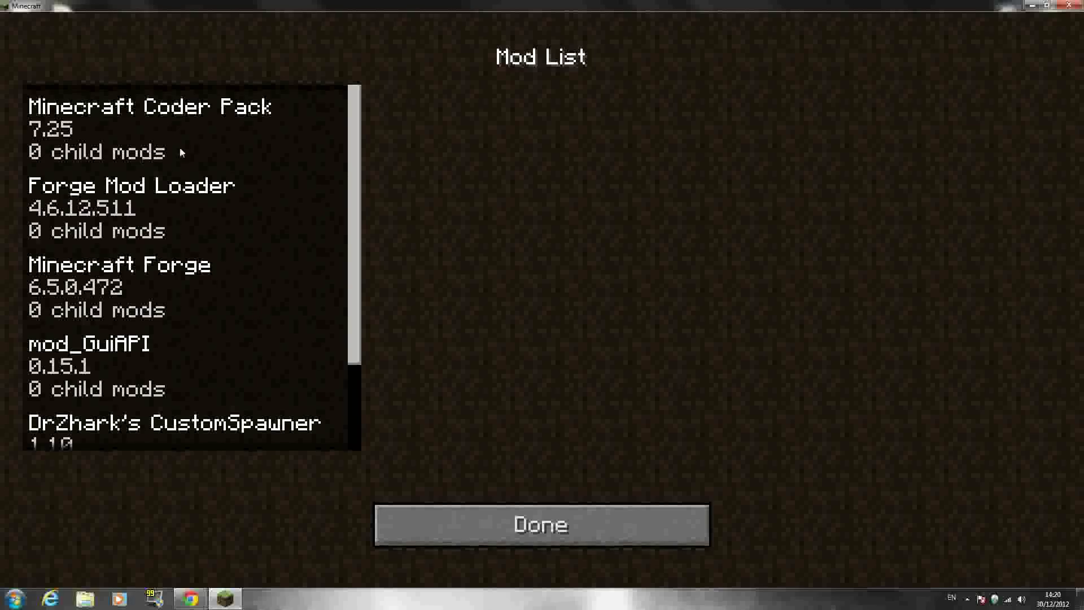
pyautogui.moveTo(354, 189); pyautogui.dragTo(357, 274)
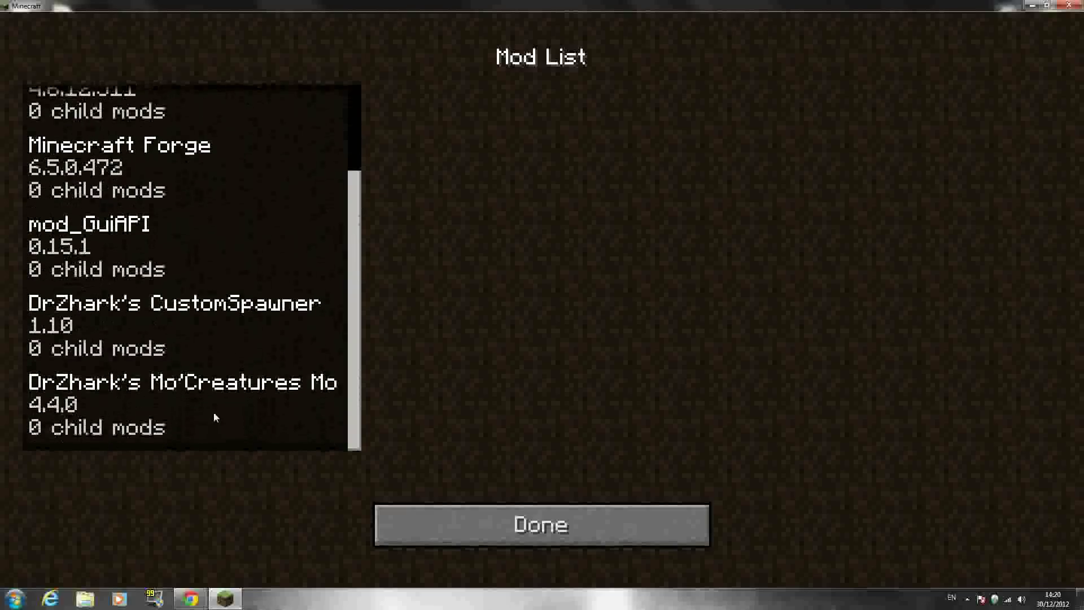
pyautogui.click(429, 509)
# Create a new singleplayer world in Creative game mode
pyautogui.click(472, 273)
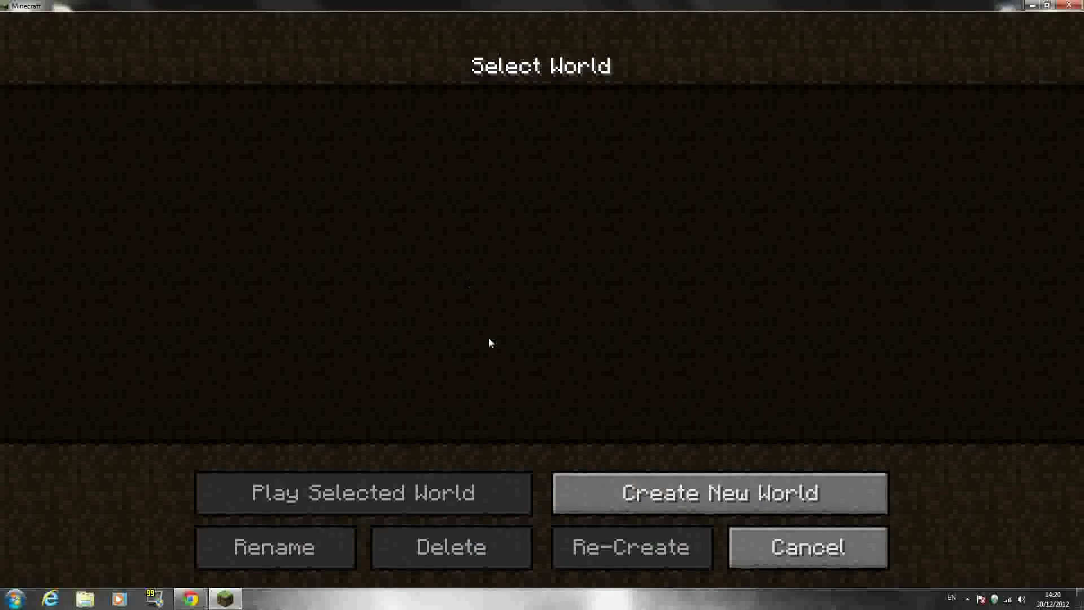
pyautogui.click(677, 496)
pyautogui.click(540, 296)
pyautogui.click(466, 541)
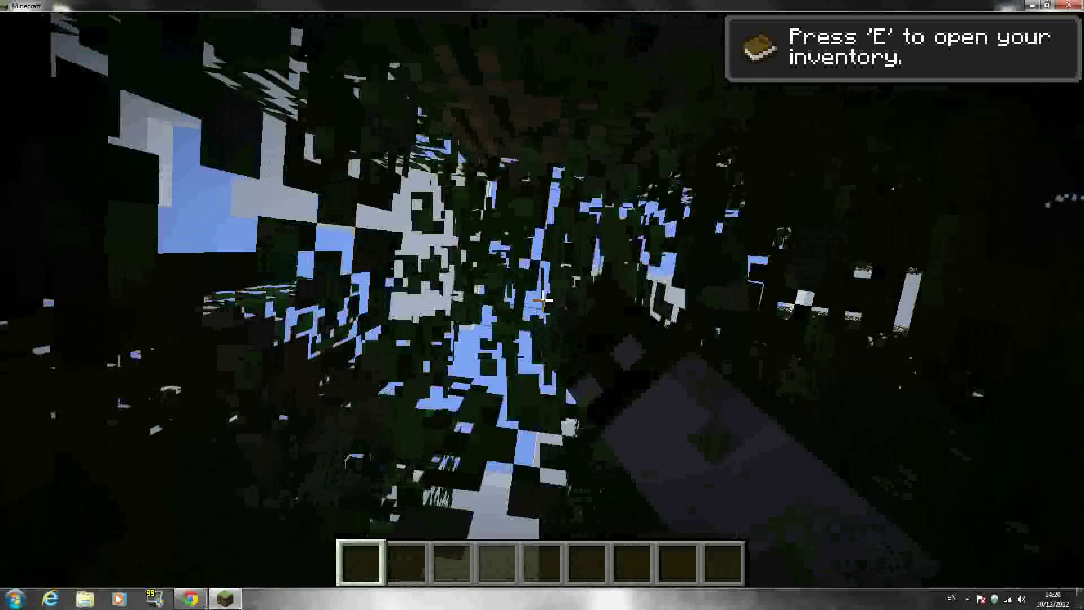
# Turn the music volume down in Options and resume playing
pyautogui.press('Escape')
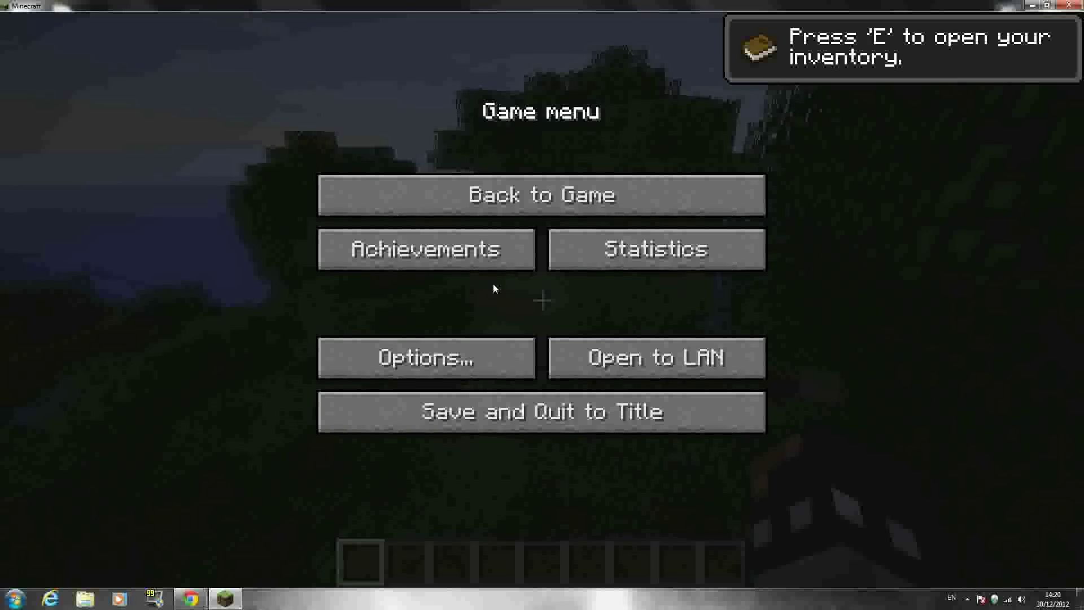
pyautogui.click(395, 355)
pyautogui.click(243, 99)
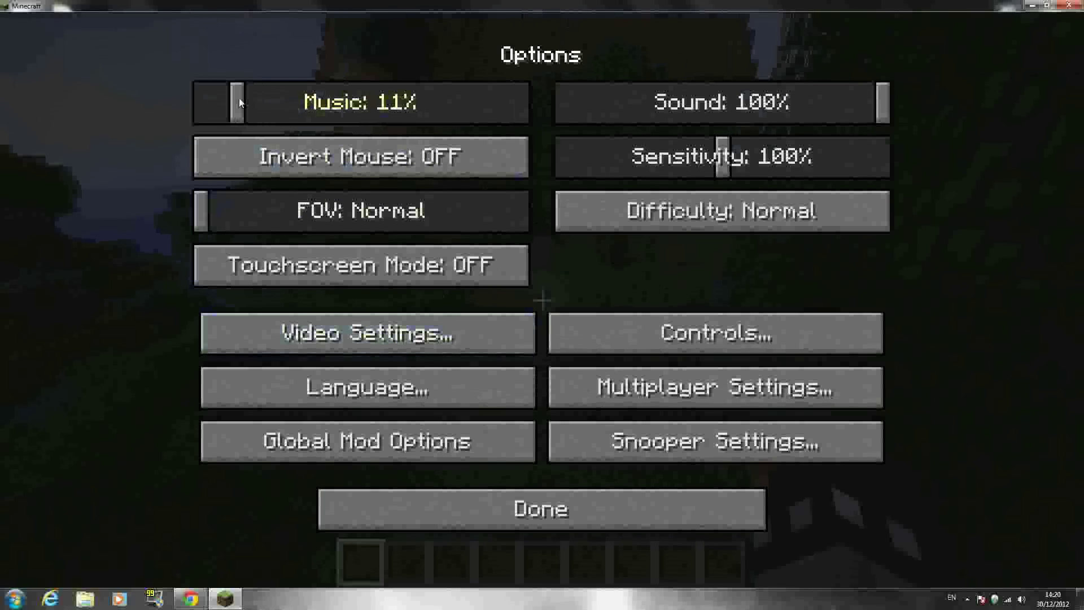
pyautogui.press('Escape')
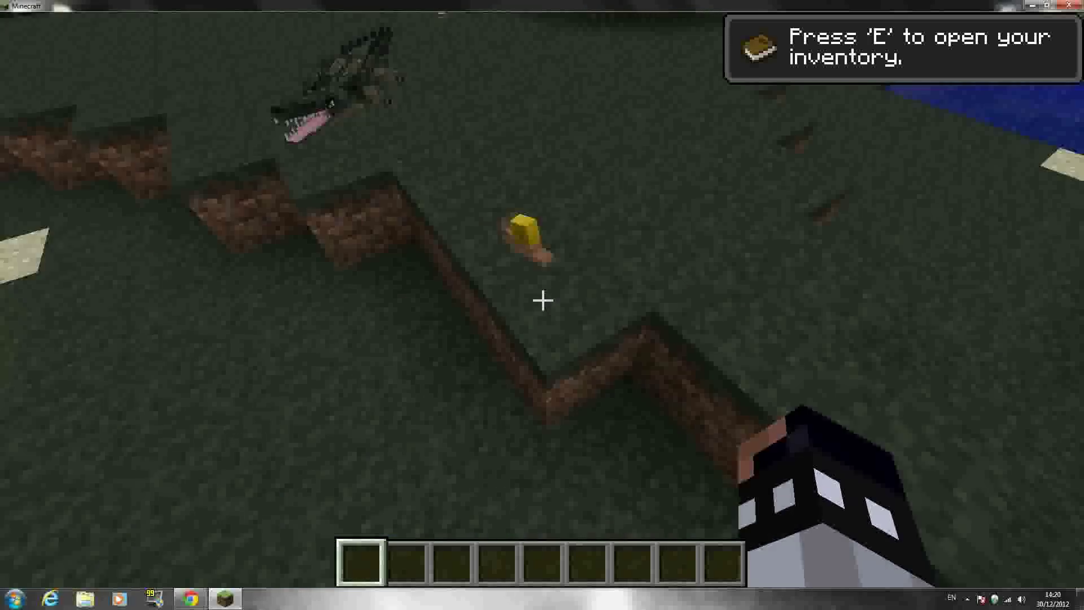
# Attack the nearby mobs and pick up the two slimeballs they drop
pyautogui.click(542, 300)
pyautogui.click(542, 300)
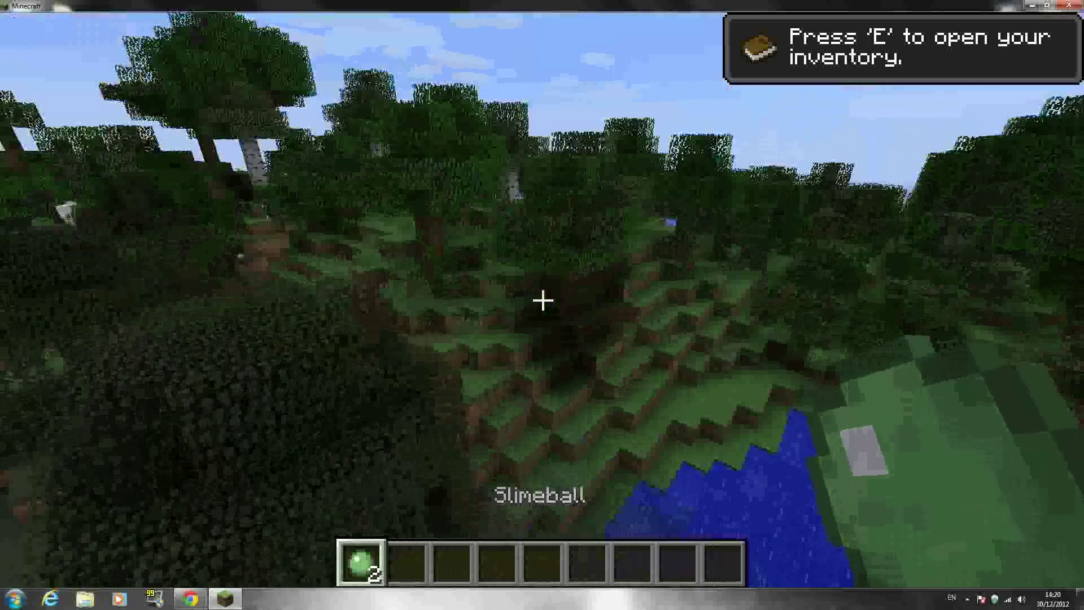
pyautogui.scroll(-1, 542, 300)
pyautogui.scroll(1, 542, 301)
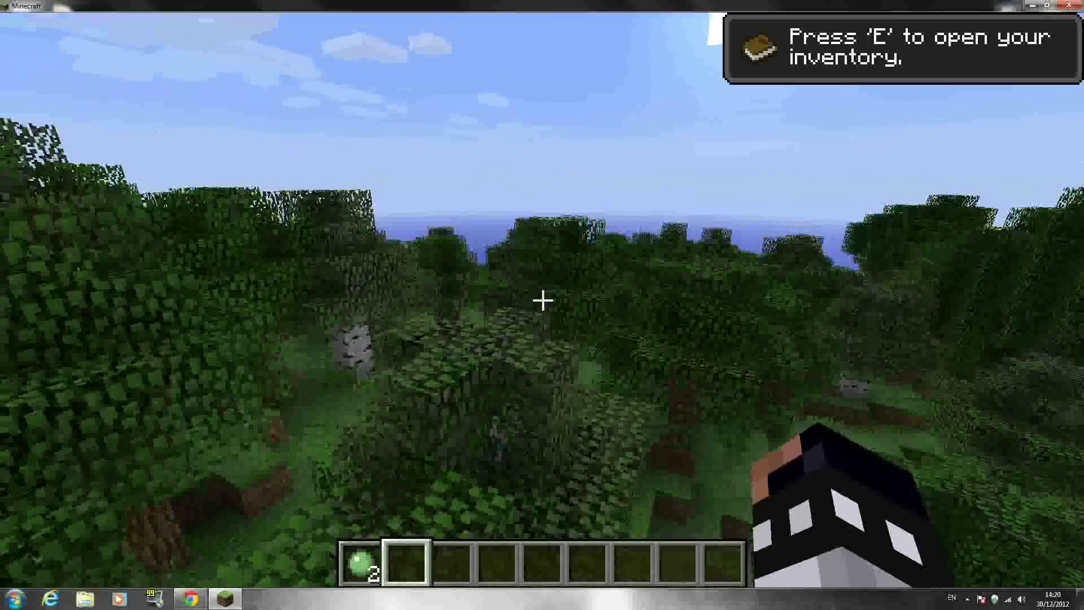